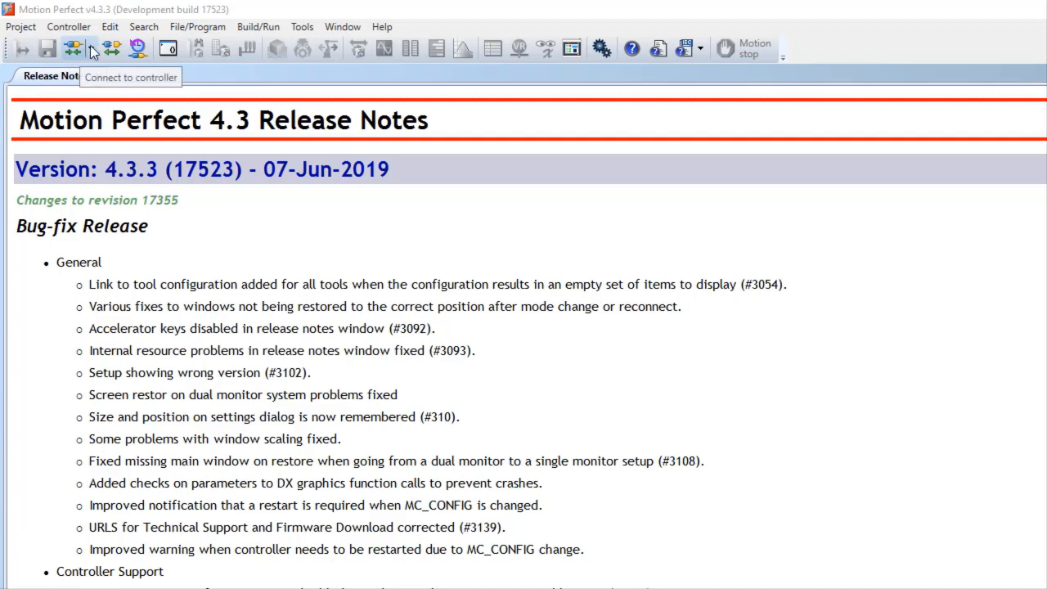
Connect to the controller in Direct Mode and close the Release Notes.
click(90, 47)
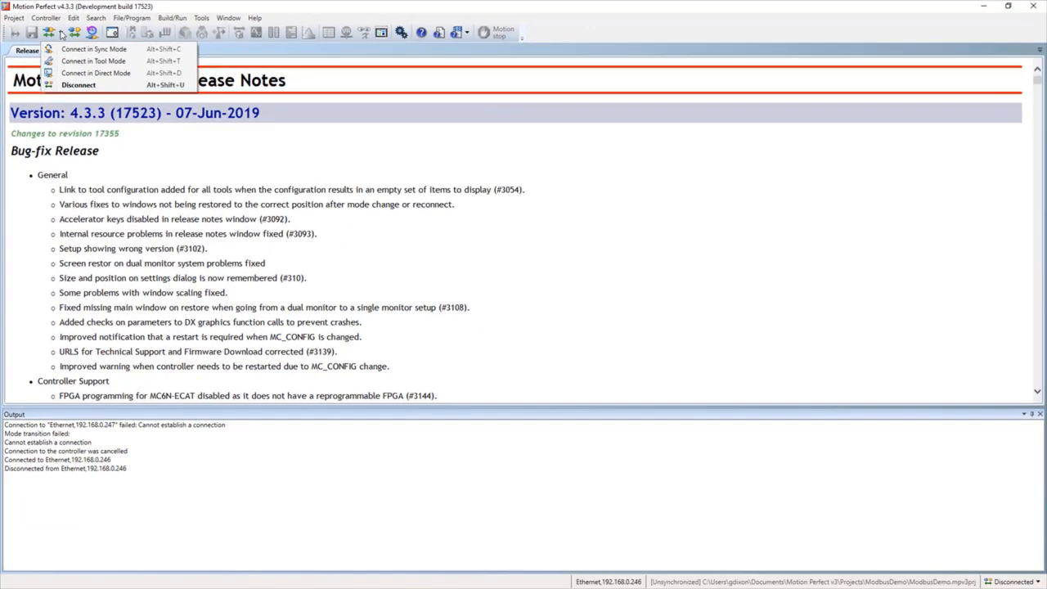
click(89, 73)
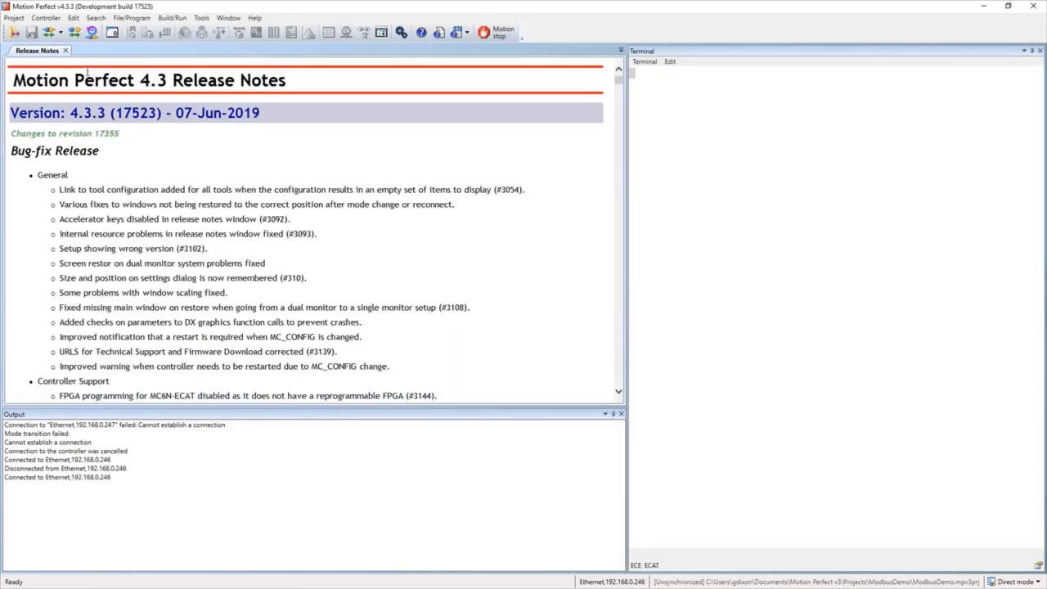
click(716, 152)
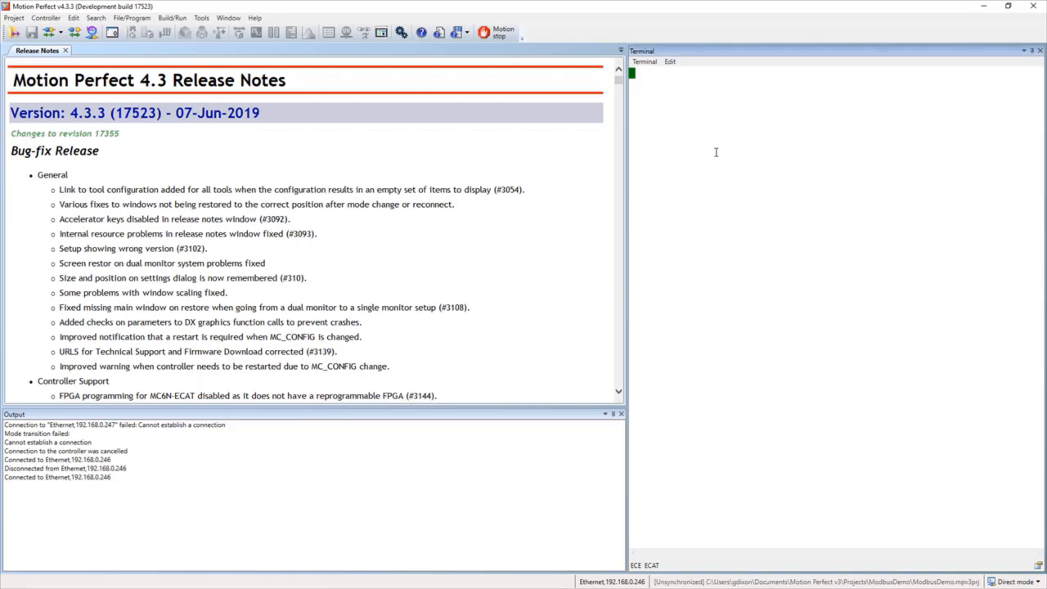
click(65, 50)
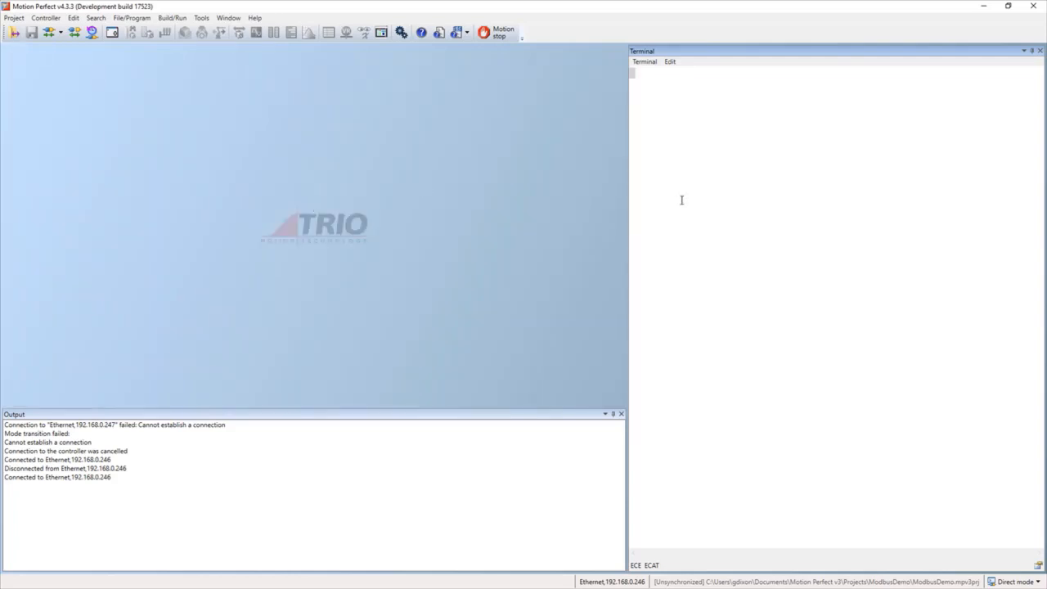
List the controller's program directory by running DIR in the terminal.
click(724, 190)
key(Return)
key(Return)
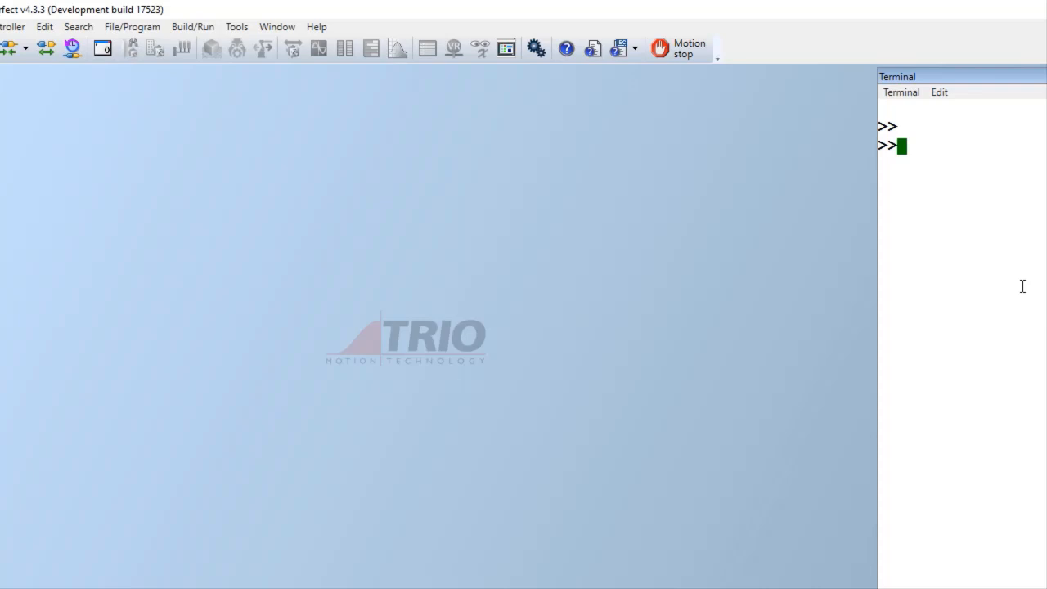
text(DIR)
key(Return)
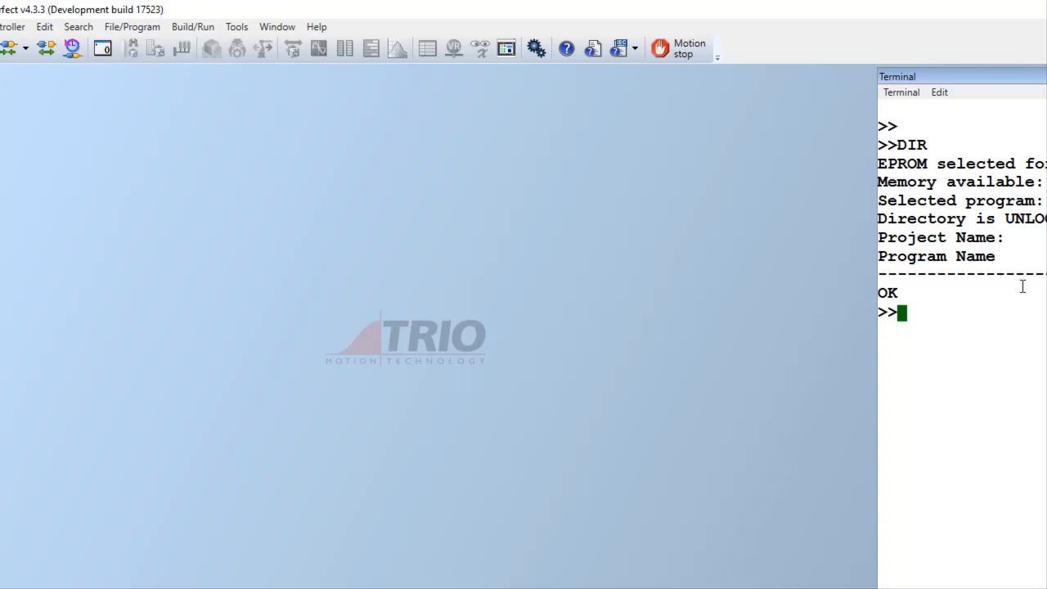
Query the speed of axis 3 in the terminal with ?SPEED AXIS(3).
text(?SPEED A)
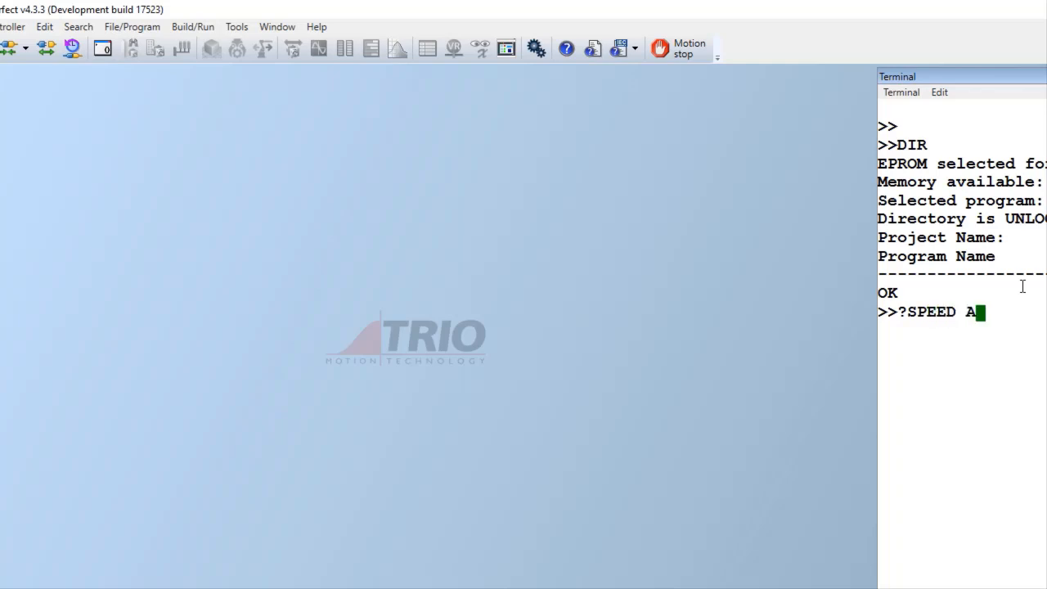
text(XIS(3))
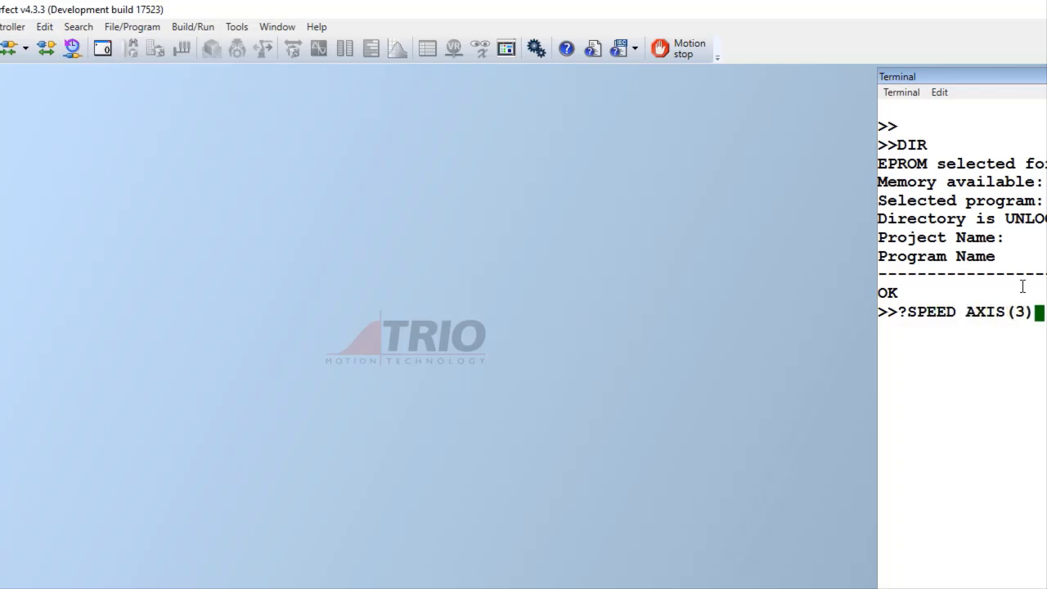
key(Return)
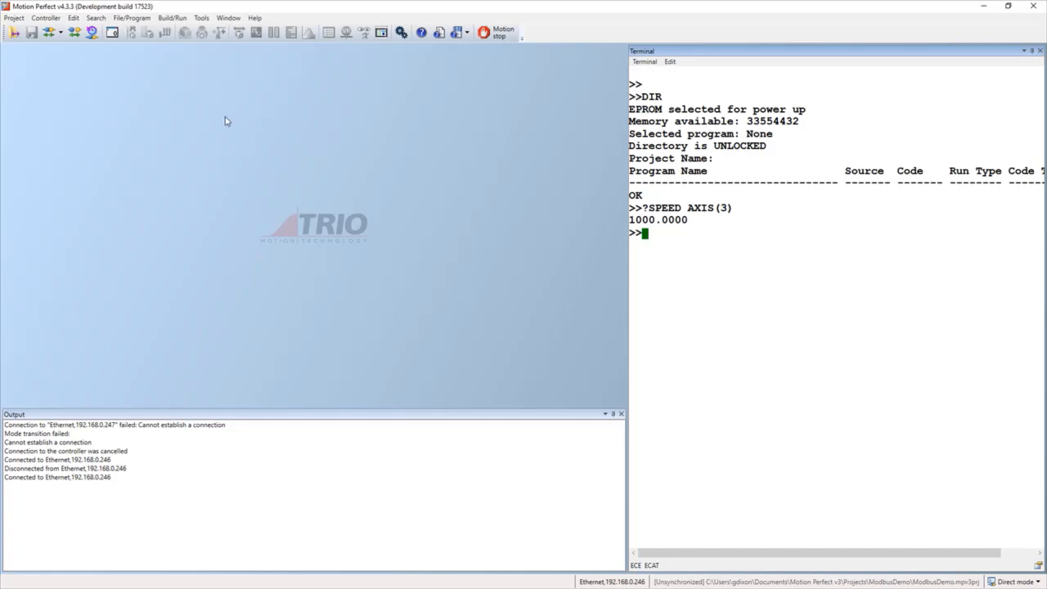
Switch the controller connection to Tool Mode and turn on built-in outputs 10, 13 and 11.
click(59, 33)
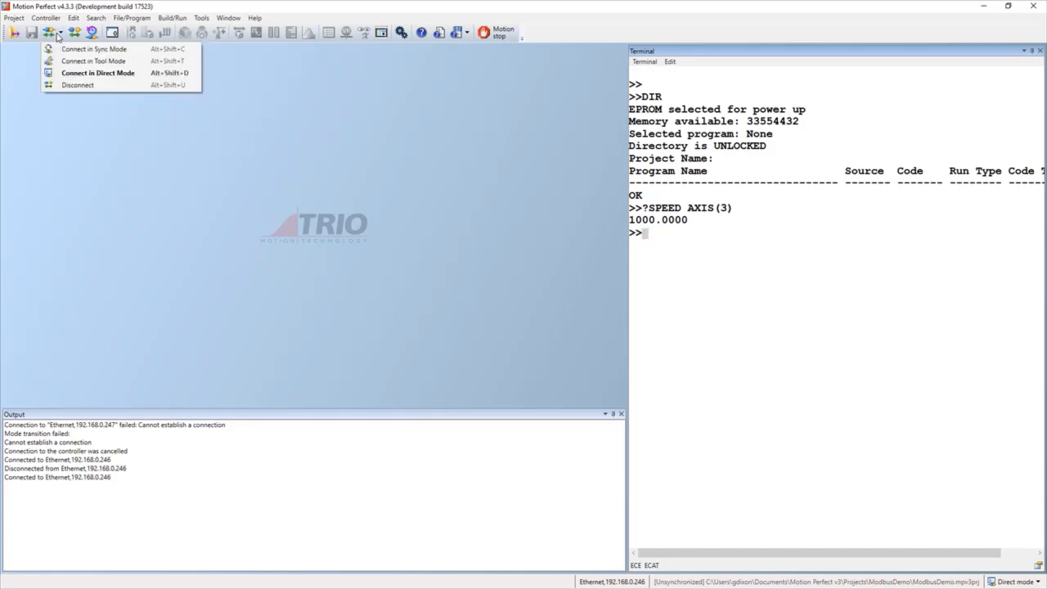
click(82, 66)
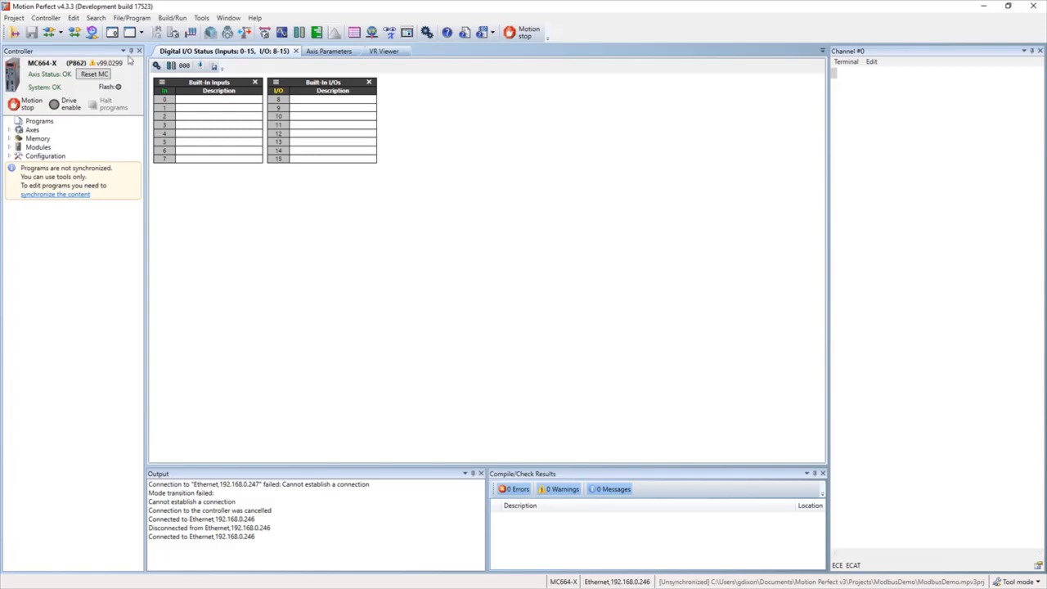
click(285, 121)
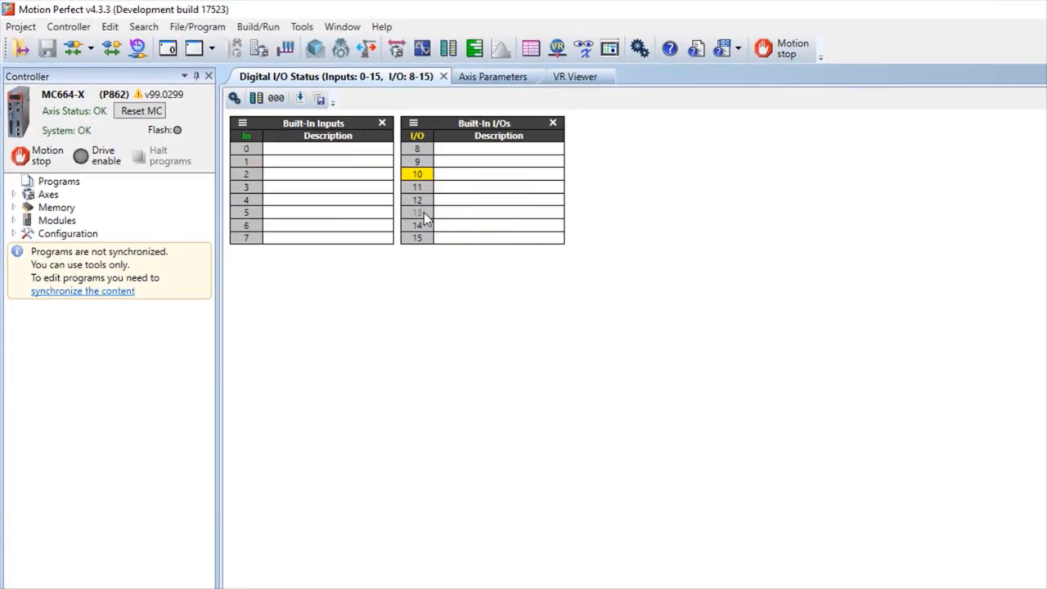
click(284, 142)
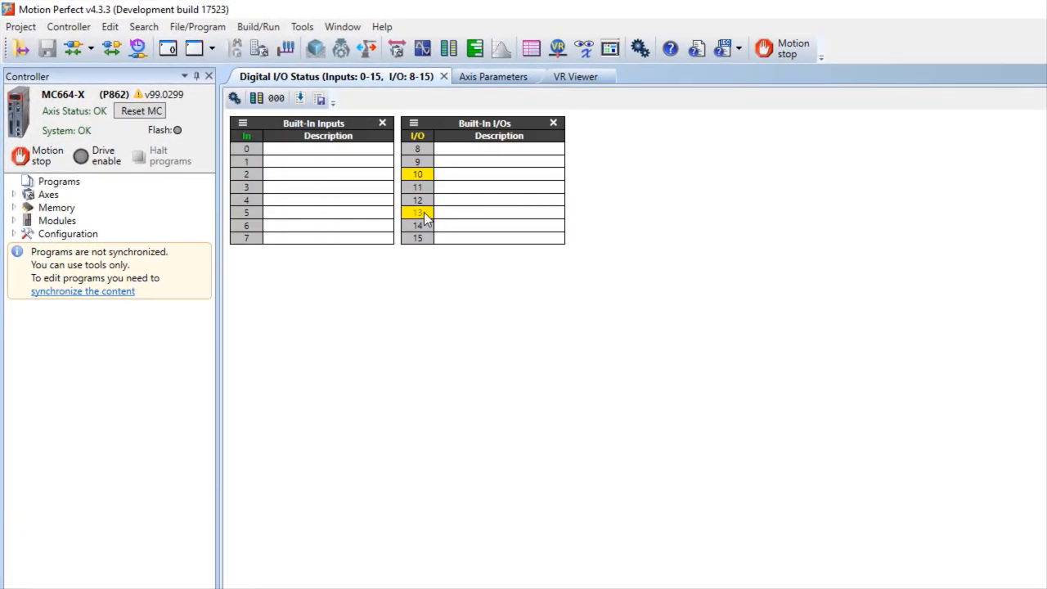
click(431, 189)
Dock the VR Viewer beneath the Controller tree and reduce its height.
click(502, 77)
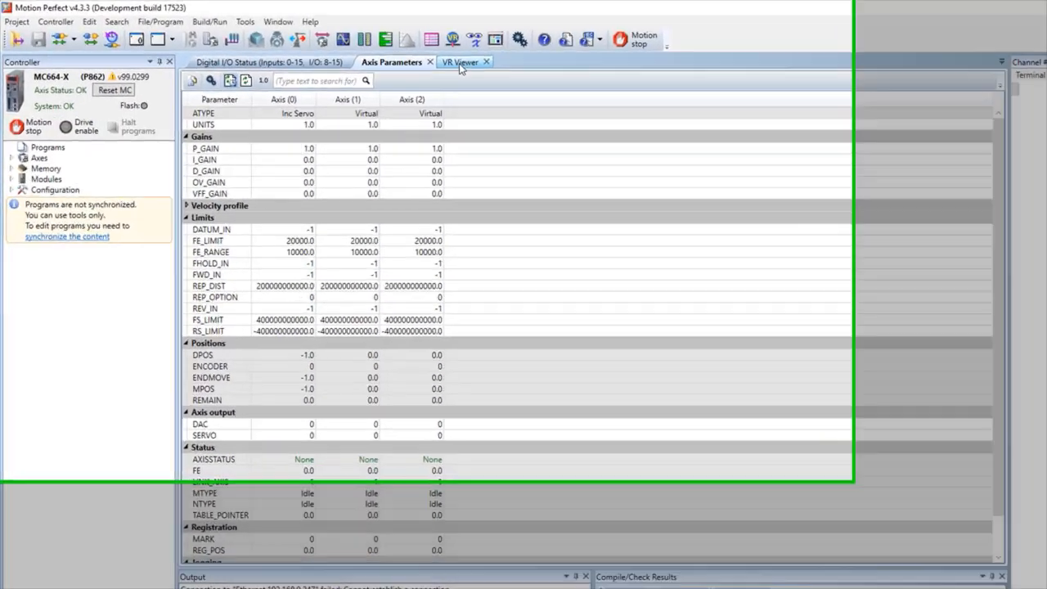
click(378, 52)
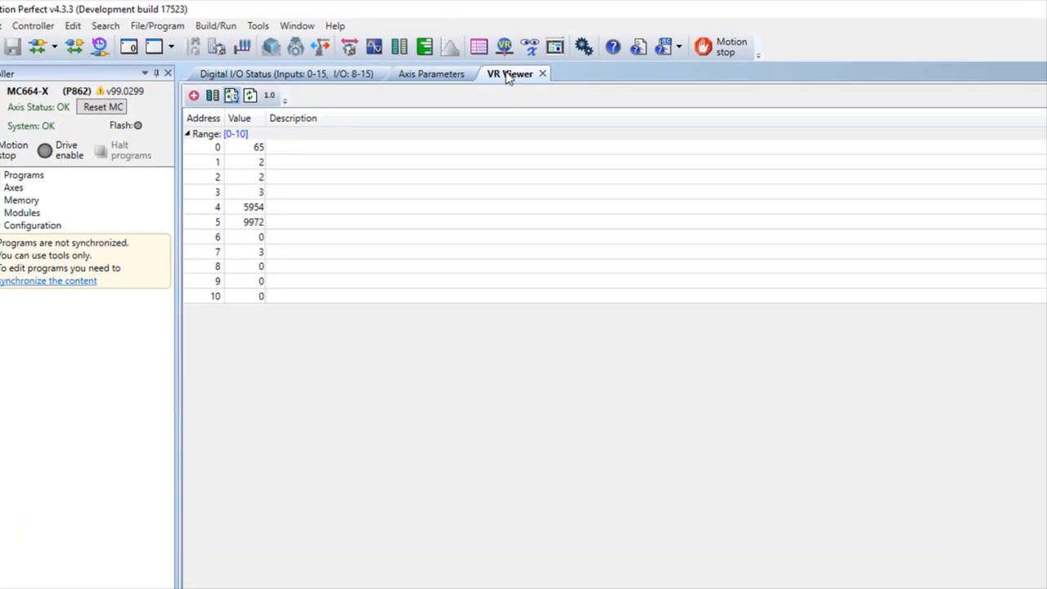
drag(497, 73, 171, 431)
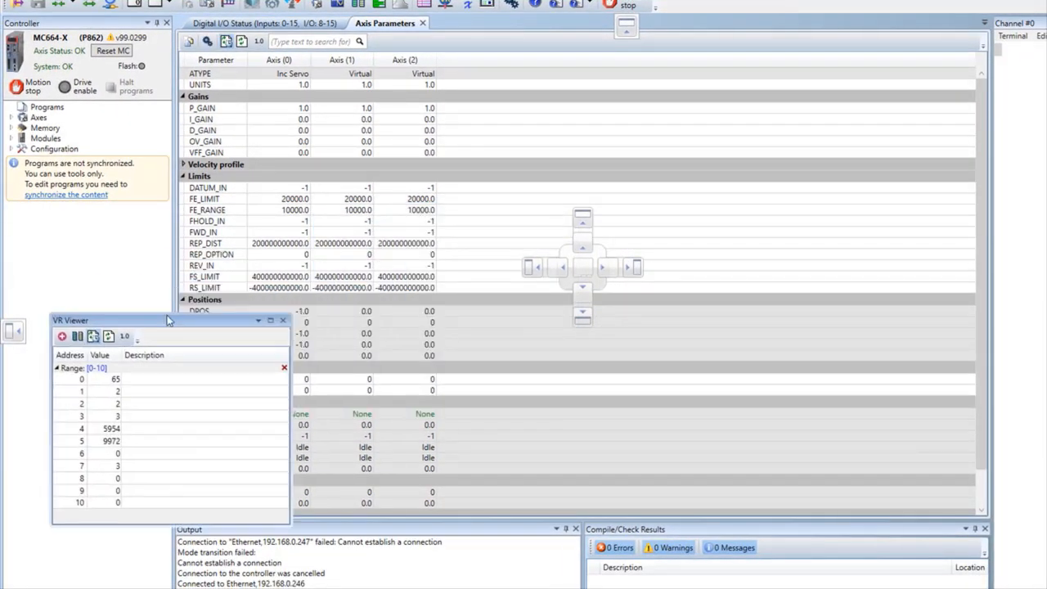
drag(169, 319, 88, 362)
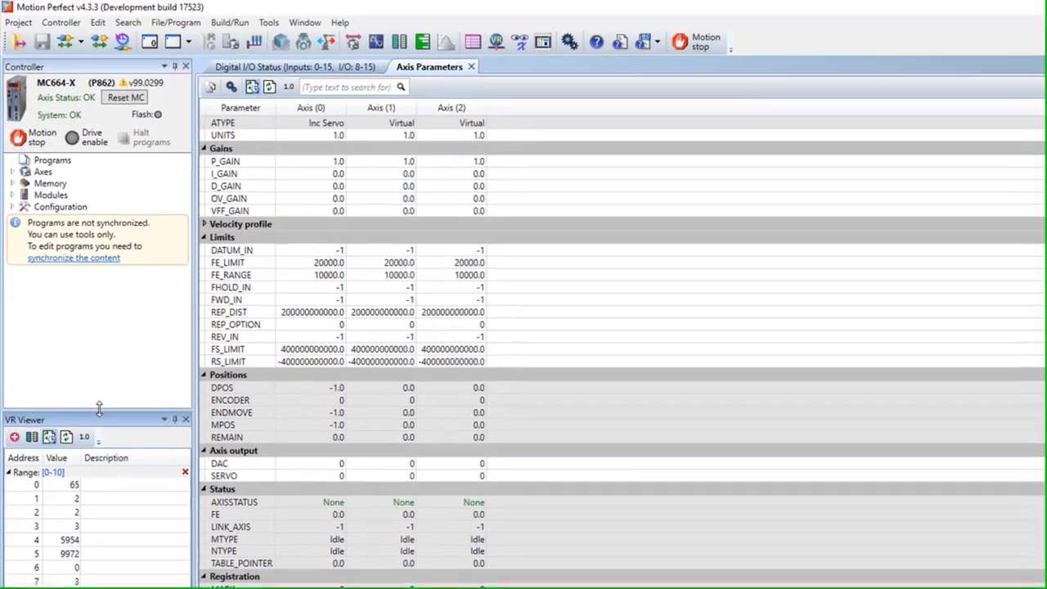
drag(98, 409, 110, 520)
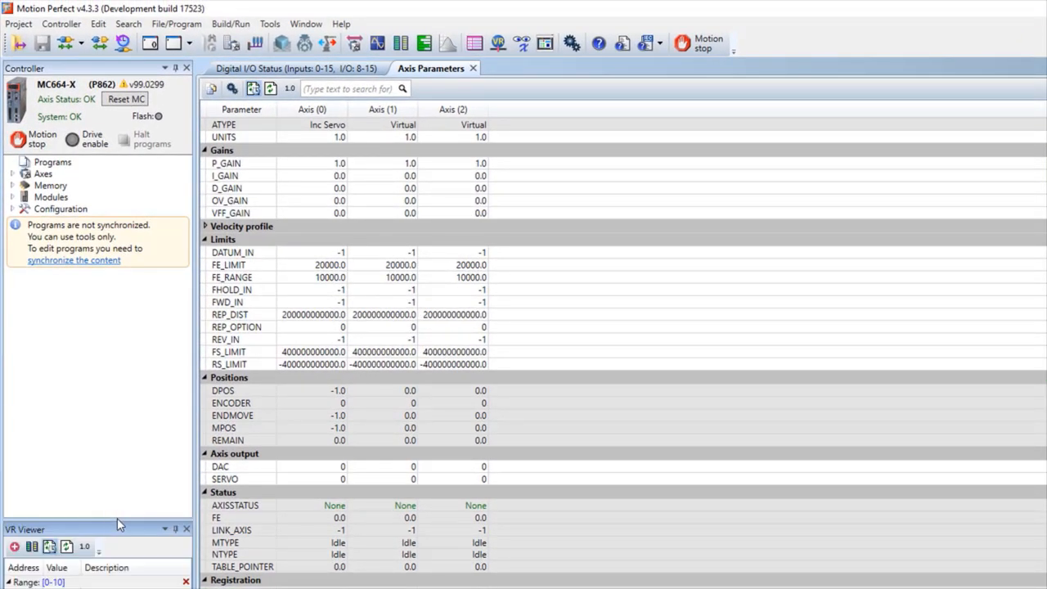
Dock Axis Parameters between the Digital I/O Status view and the terminal, and float and re-dock Digital I/O Status in the central area.
mouse_move(439, 505)
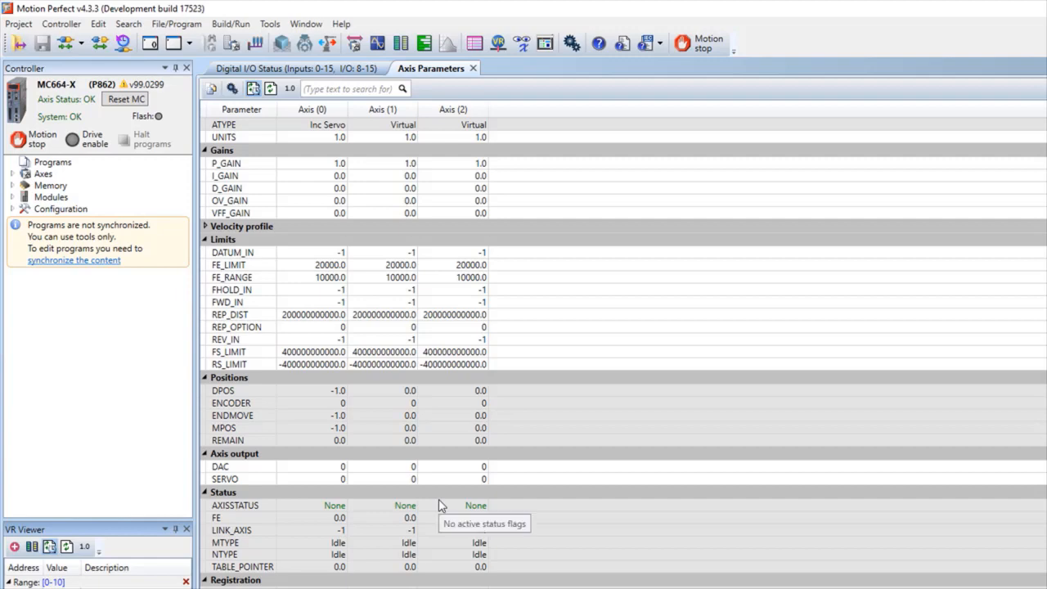
click(414, 68)
drag(415, 69, 711, 348)
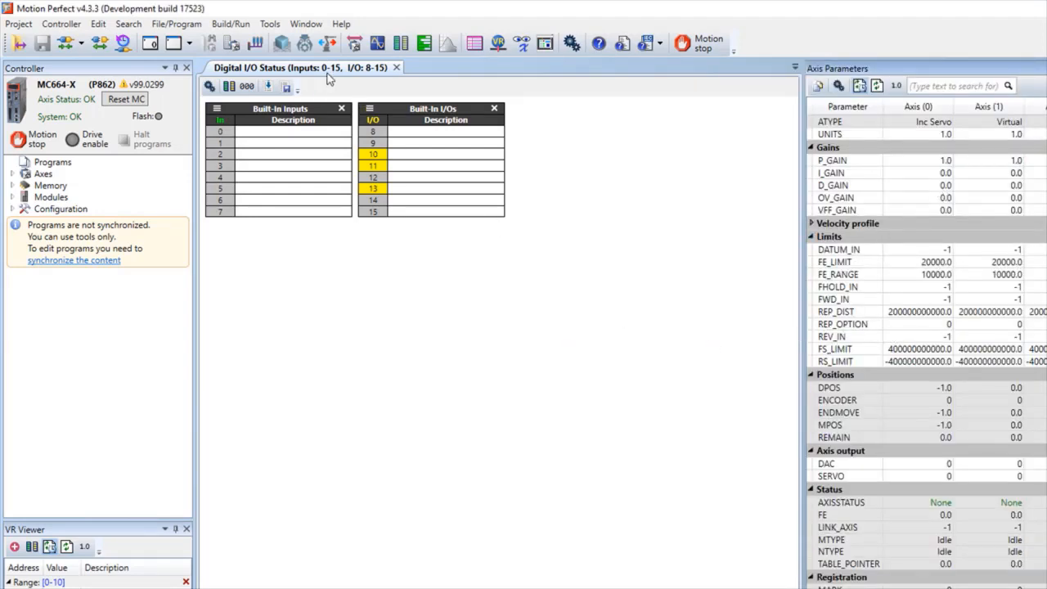
drag(303, 67, 331, 183)
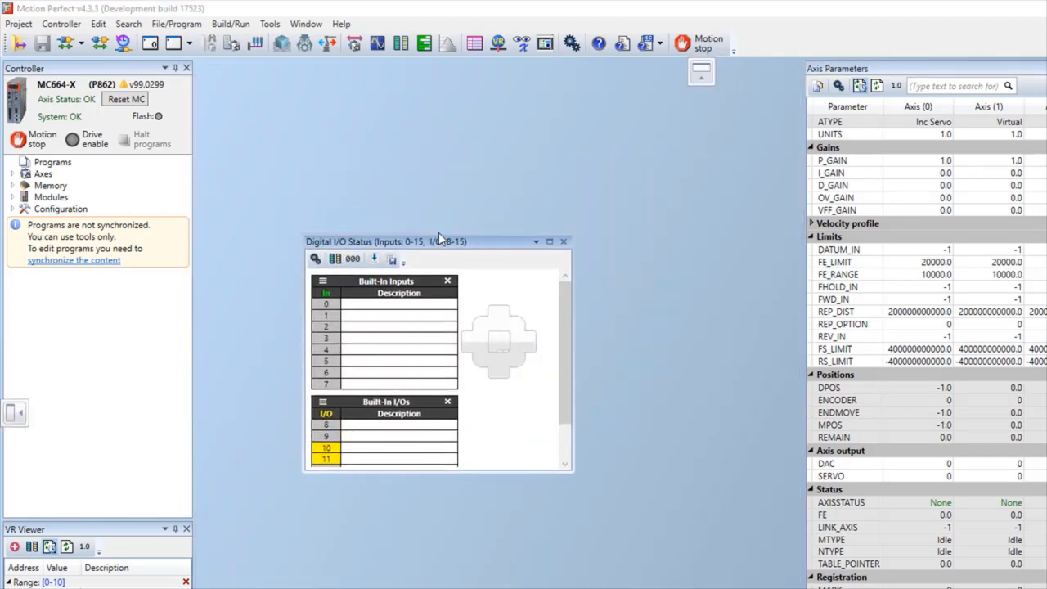
drag(438, 235, 502, 336)
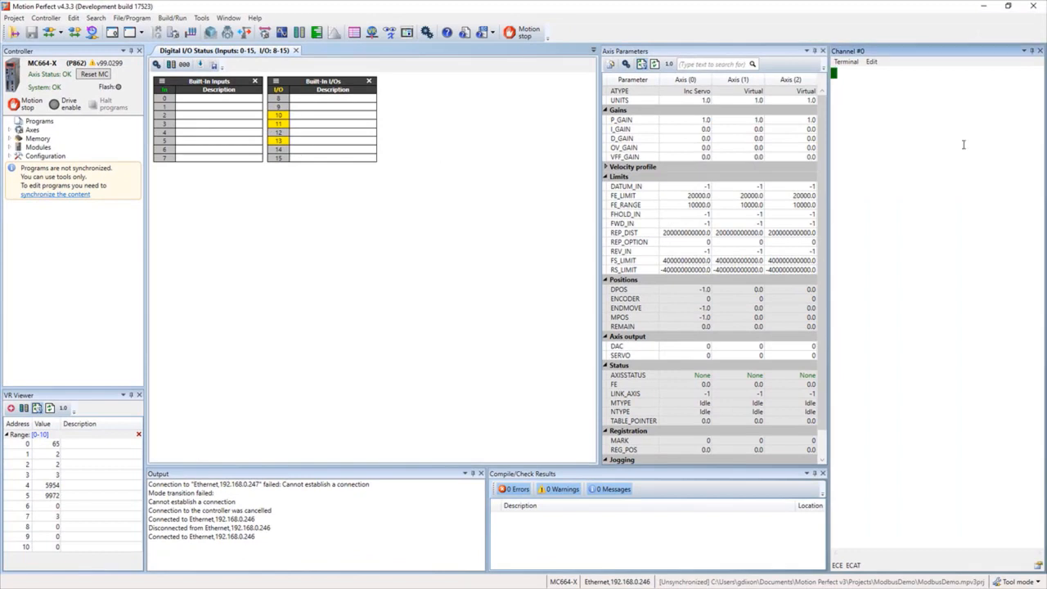
Run DIR in the Channel #0 terminal to list the controller's programs.
key(Return)
text(DIR)
key(Return)
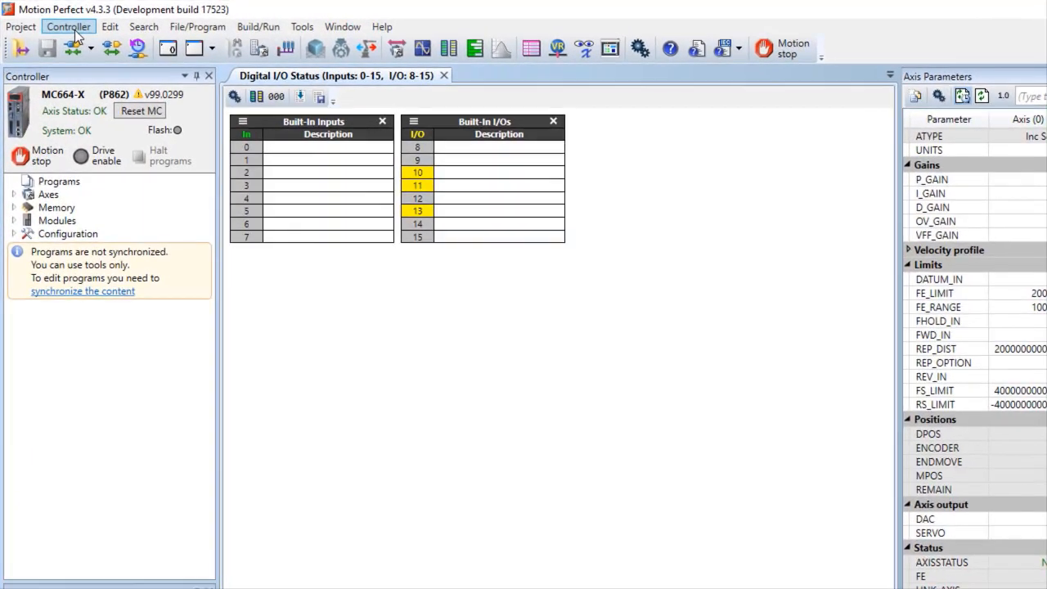
Open the Controller Directory, enlarge its window and dock it below the Digital I/O Status view.
click(67, 26)
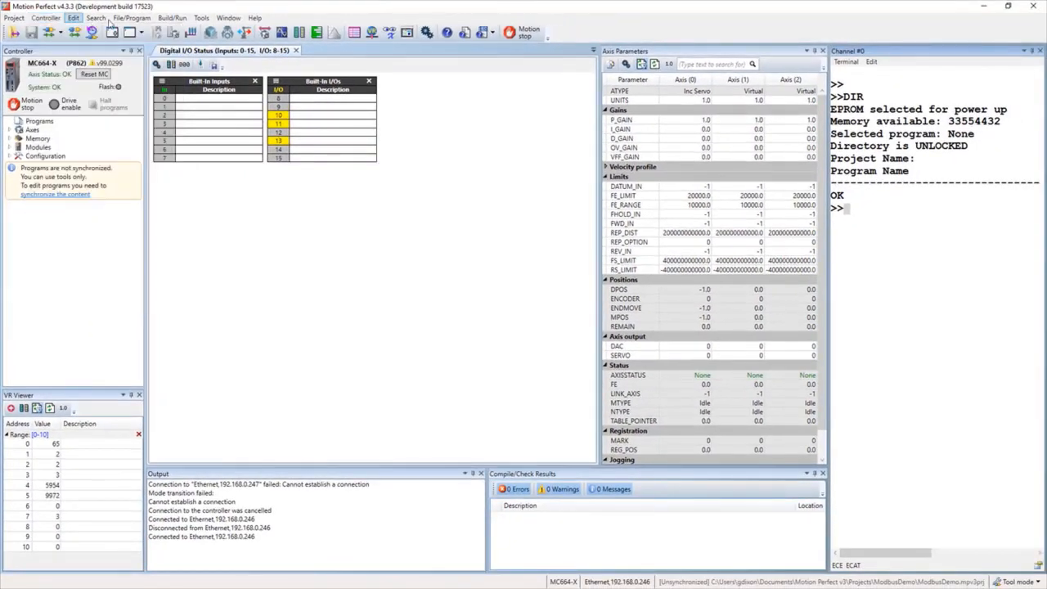
mouse_move(198, 30)
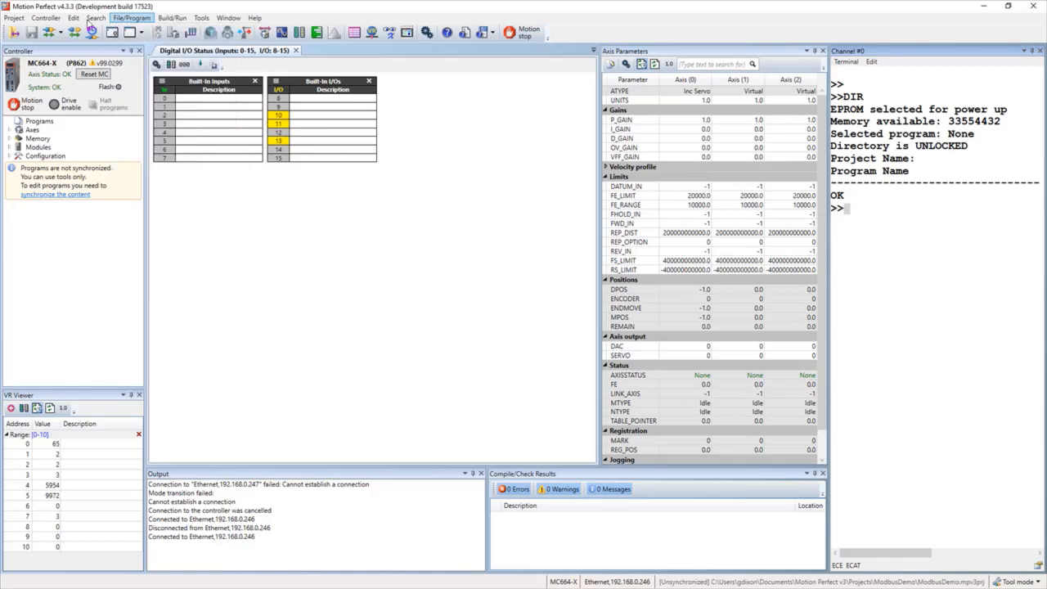
mouse_move(37, 17)
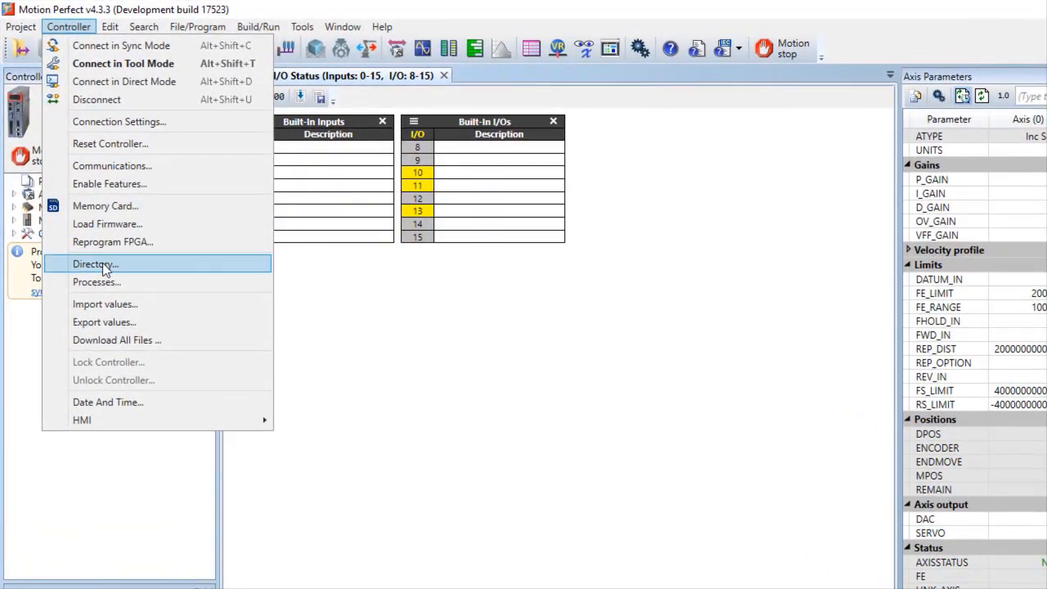
click(96, 264)
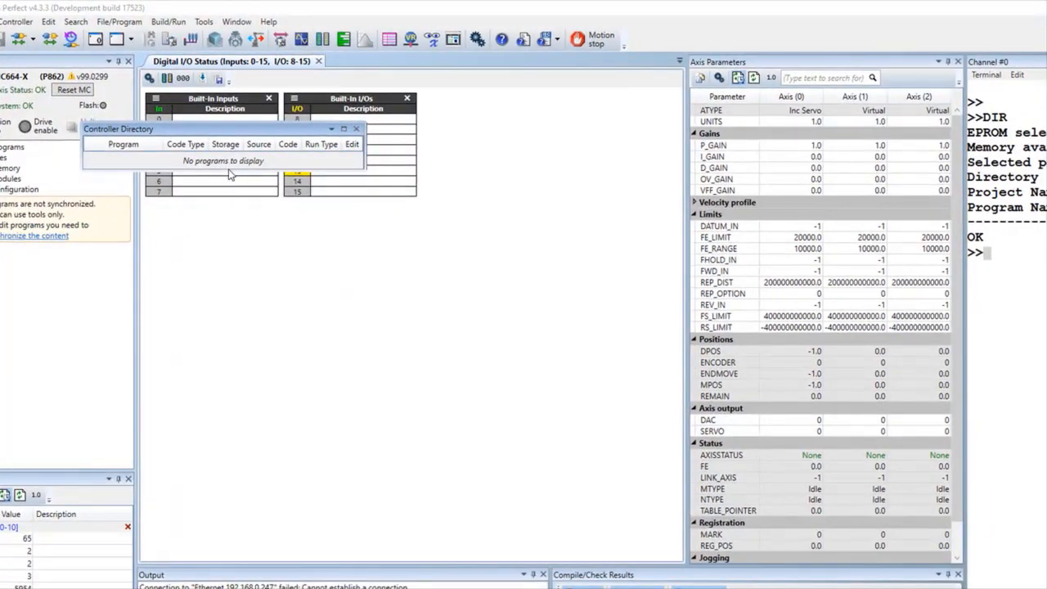
drag(227, 170, 223, 340)
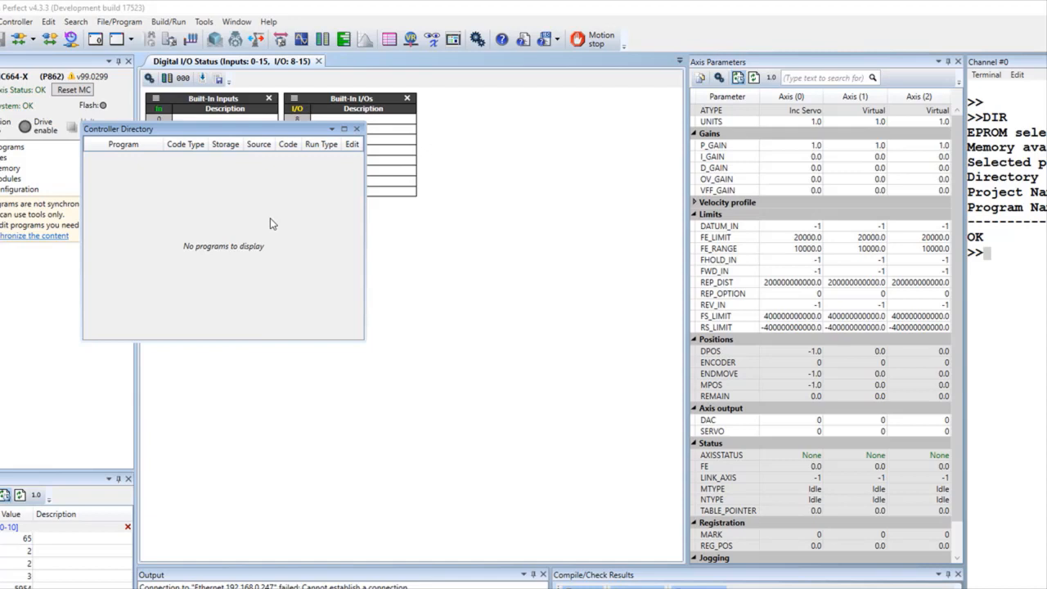
click(1006, 269)
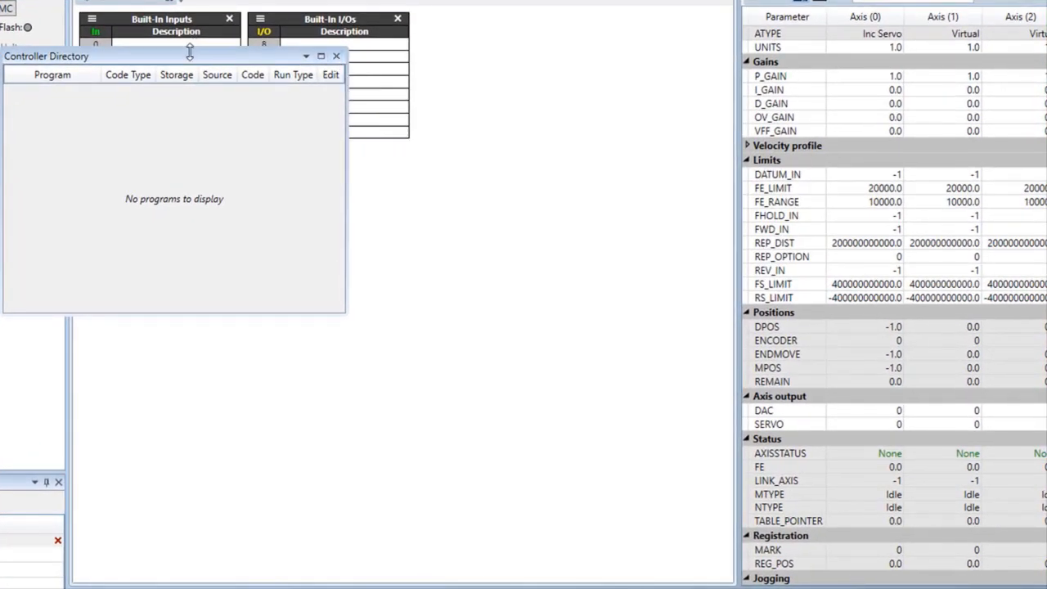
drag(190, 56, 403, 331)
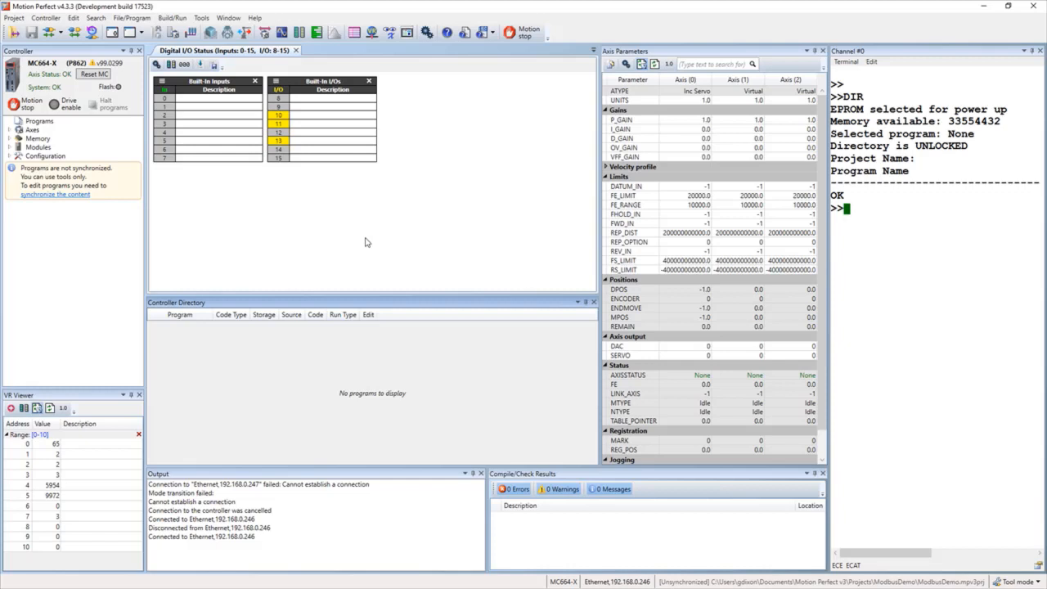
Connect to the controller in Sync Mode to compare its programs with the project.
click(57, 32)
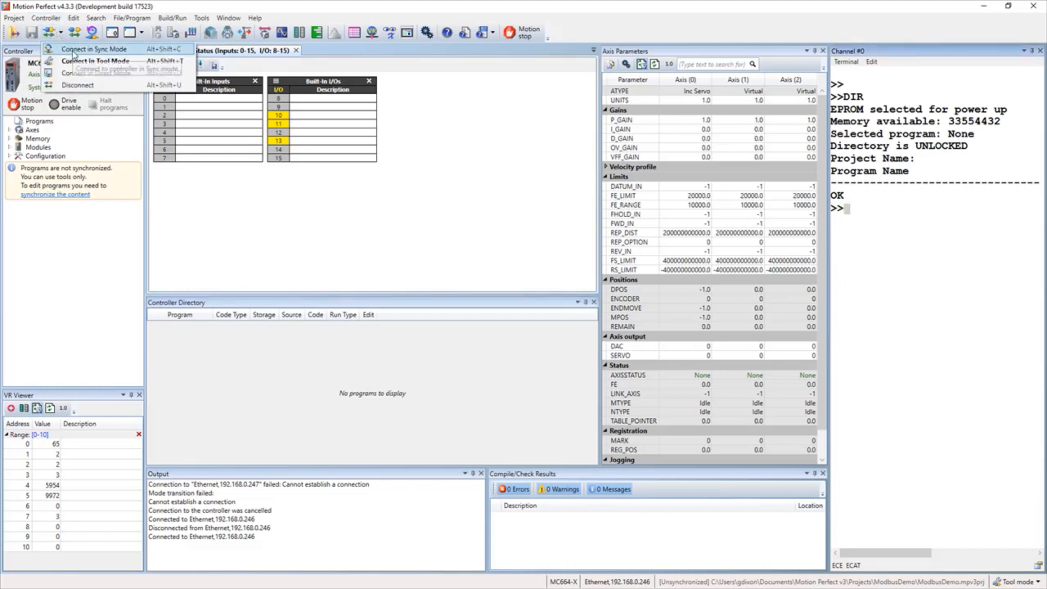
click(73, 50)
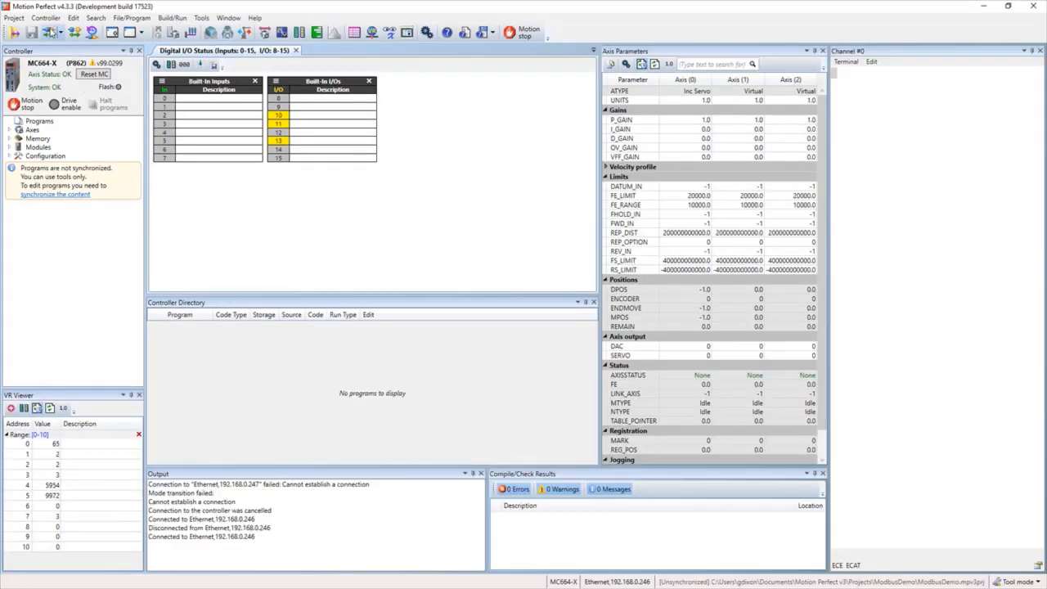
click(49, 33)
click(90, 44)
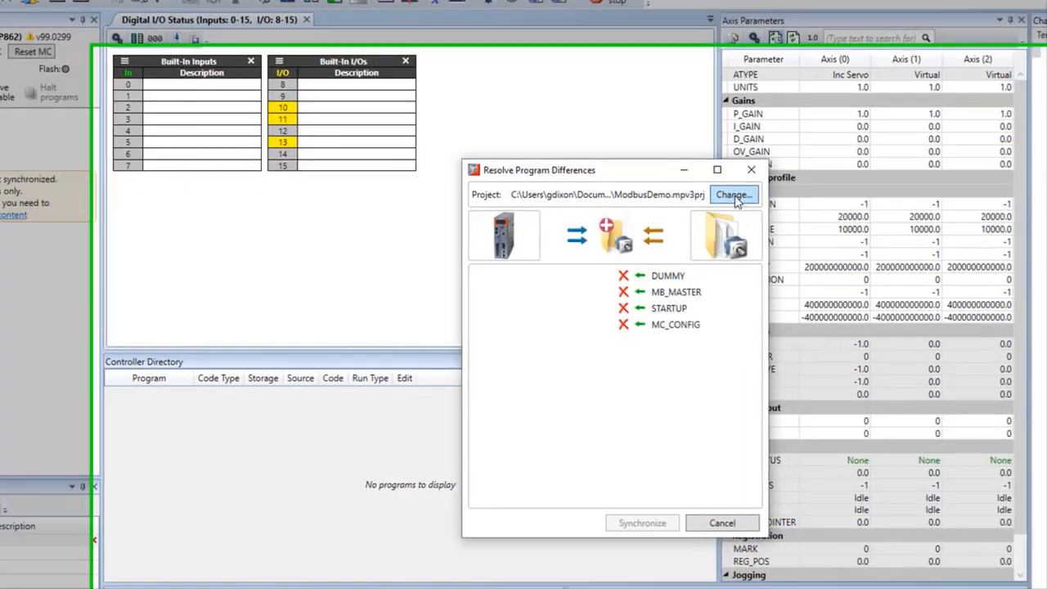
Change the project to compare with the controller to the recent project 20180920_Training and open it.
click(825, 241)
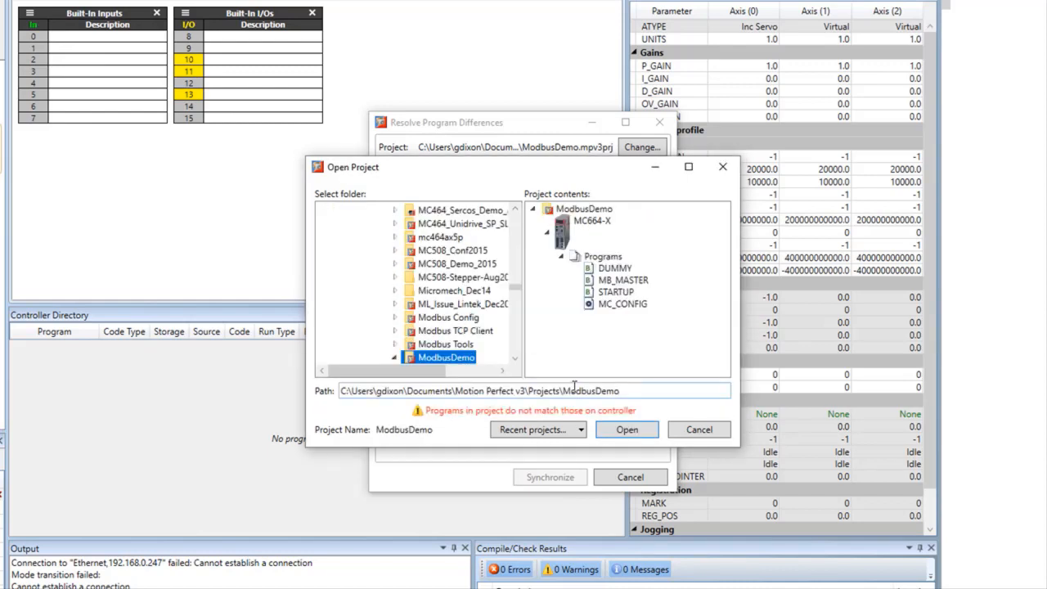
click(578, 432)
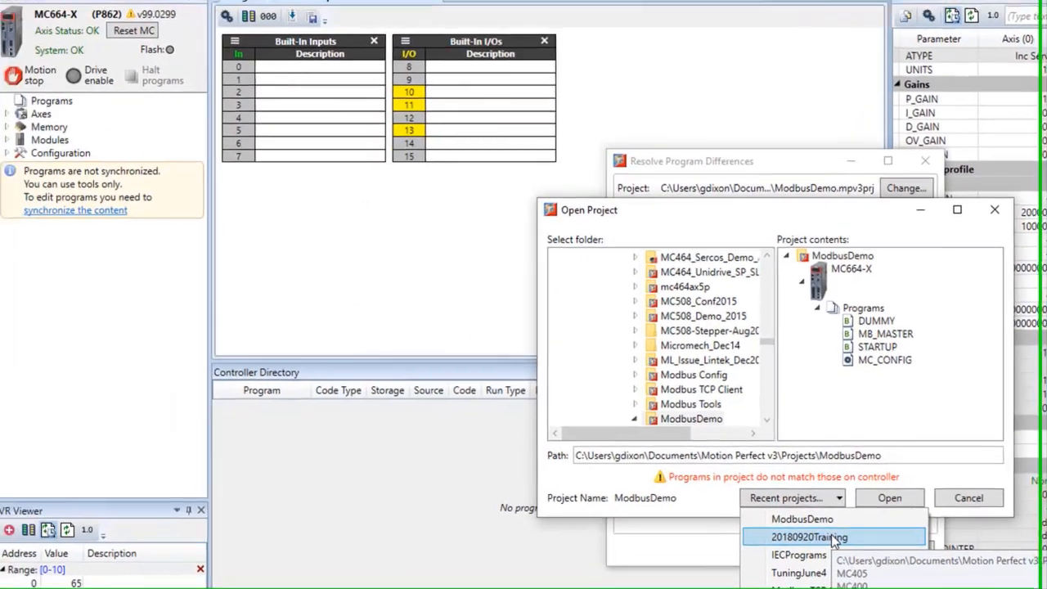
click(832, 535)
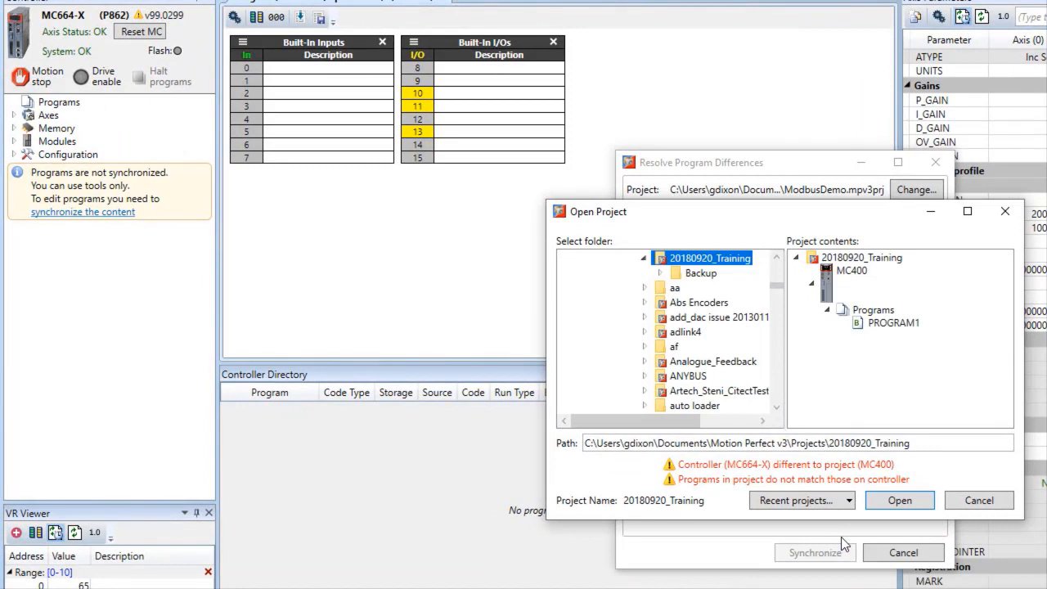
click(893, 501)
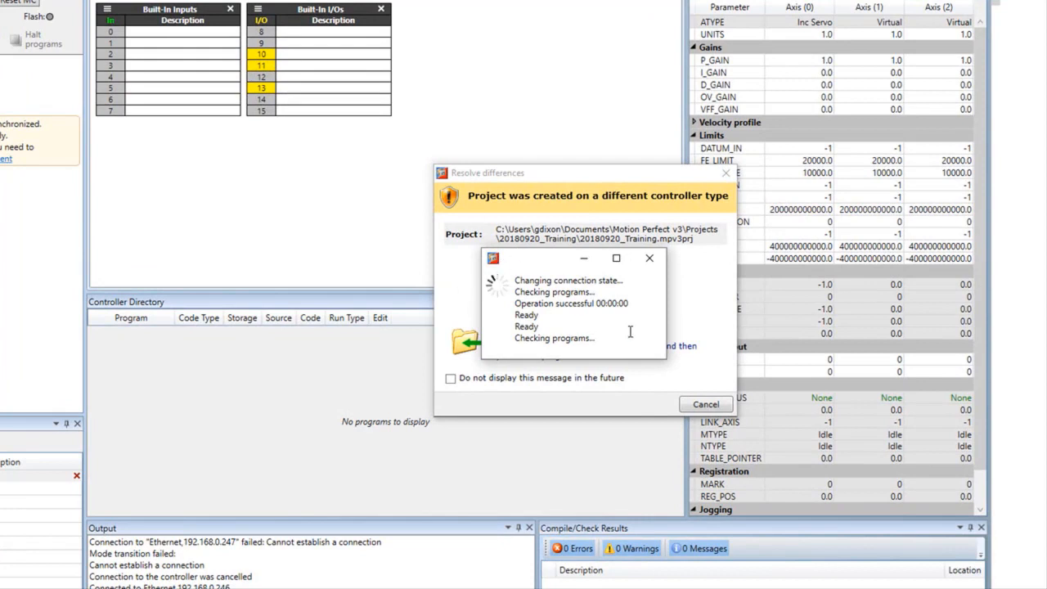
Clear the progress window away from the controller-type warning and modify the 20180920_Training project to match the controller.
click(652, 263)
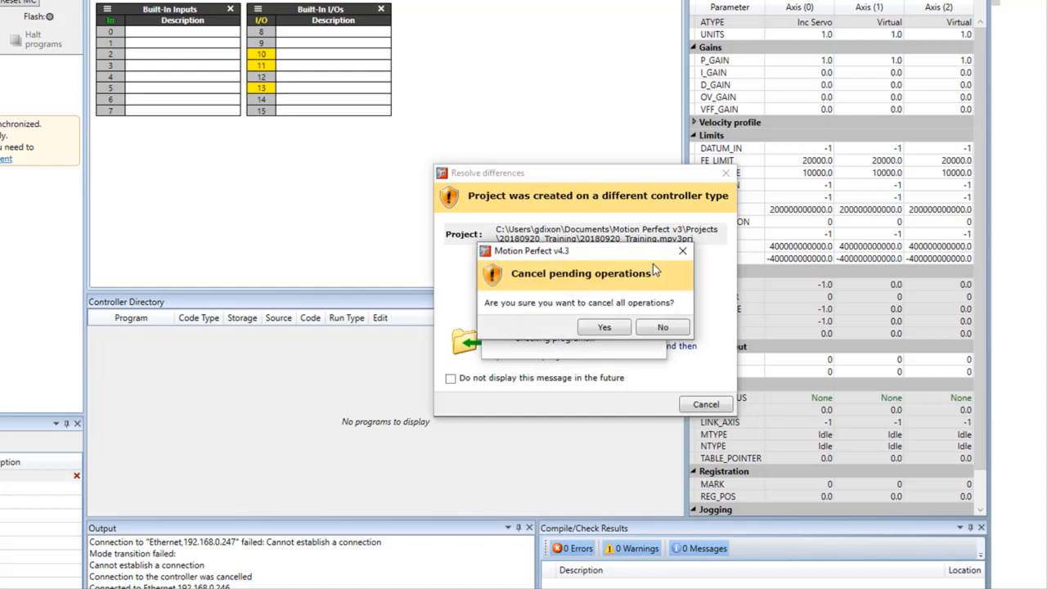
click(609, 325)
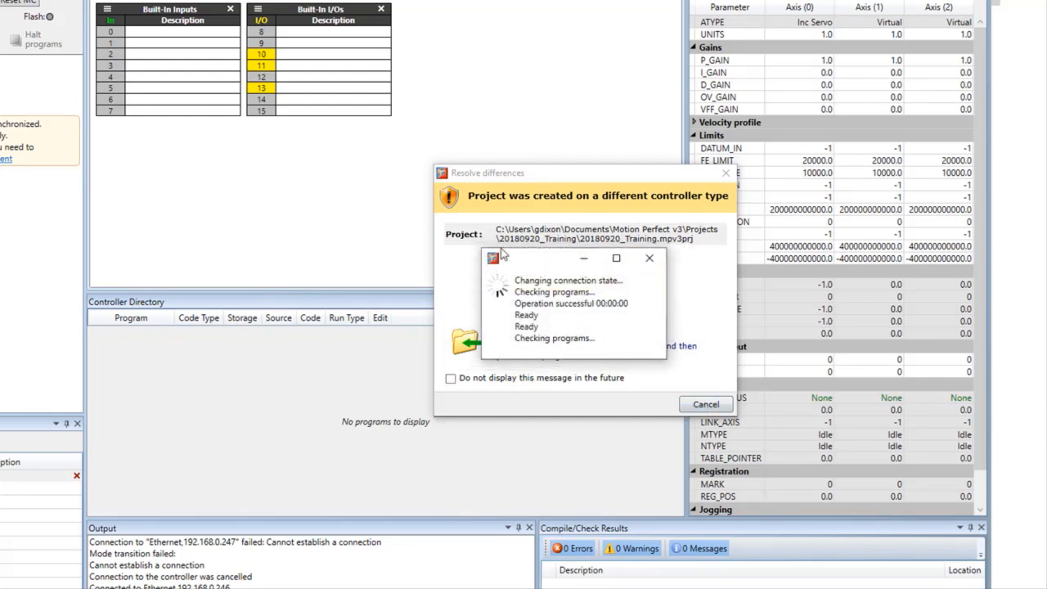
drag(556, 263, 277, 240)
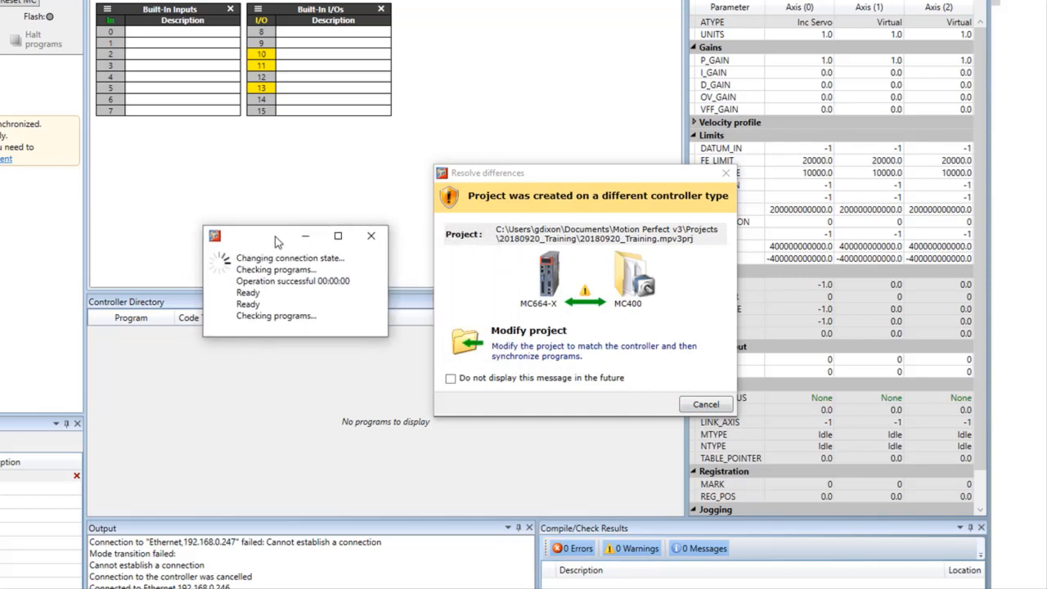
click(567, 350)
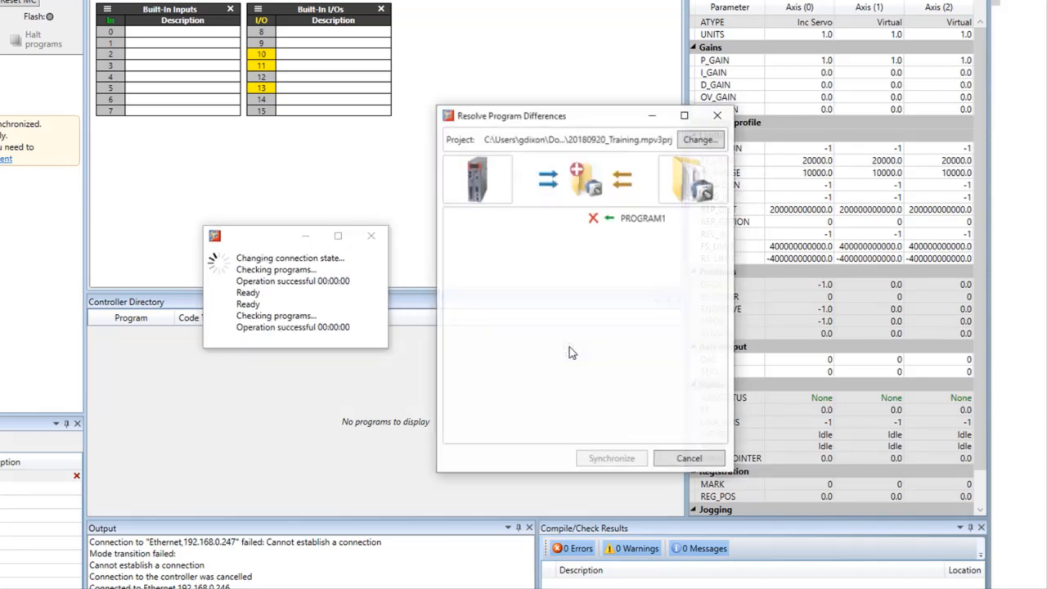
Copy all project programs to the controller, synchronize, and decline the IEC 61131-3 function block update.
click(621, 181)
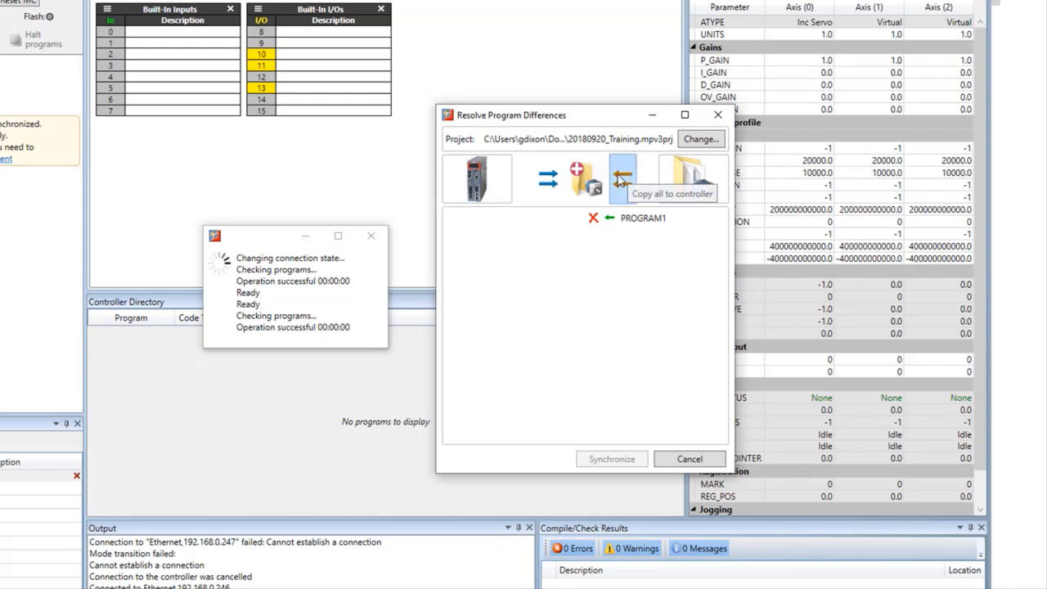
click(606, 455)
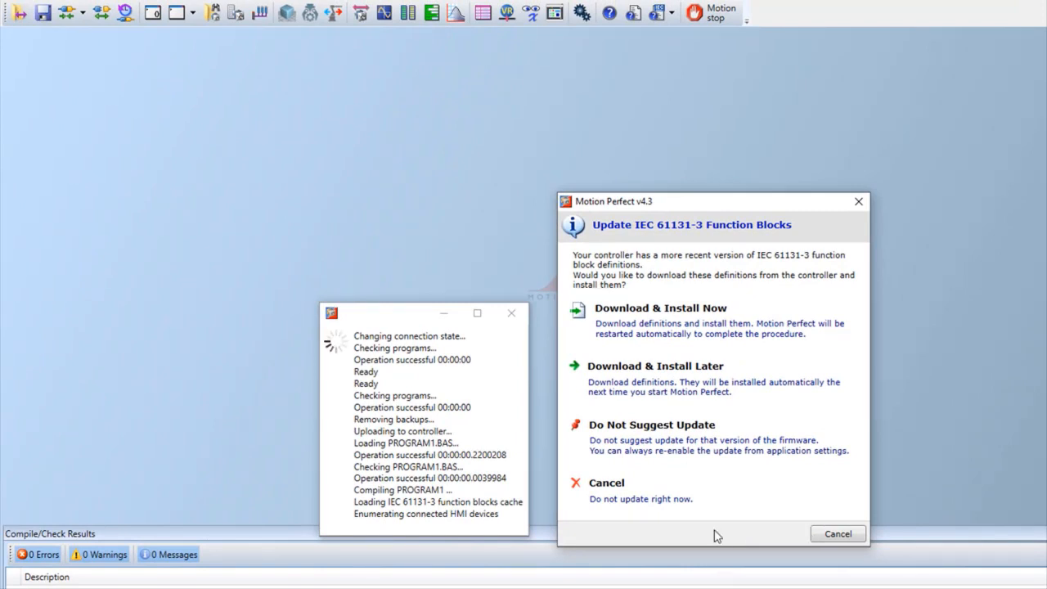
click(682, 497)
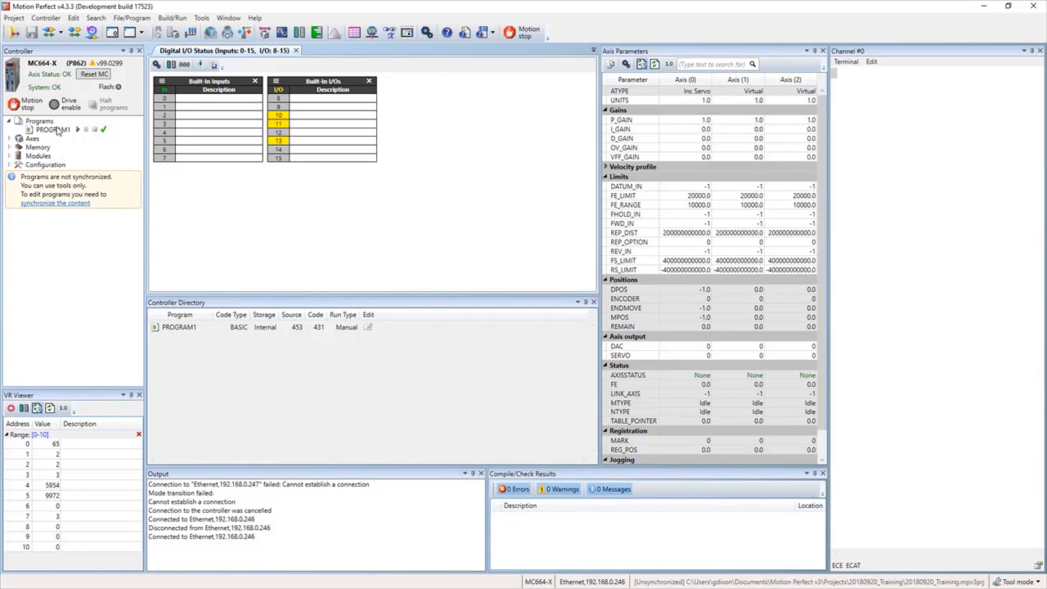
Select PROGRAM1, reconnect to the controller in Sync Mode, and decline the function block update.
click(55, 131)
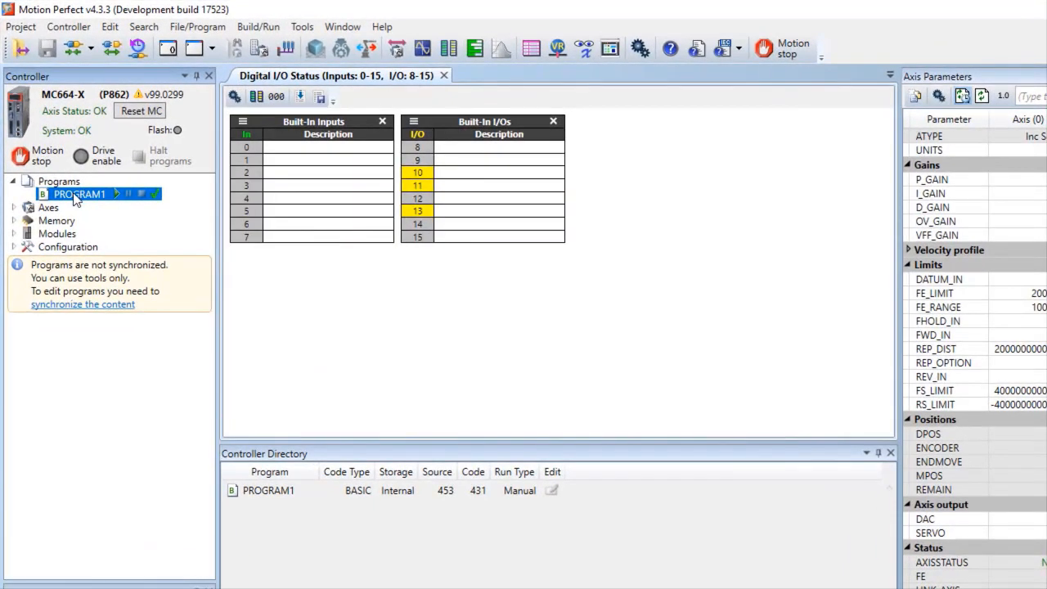
click(84, 48)
click(123, 72)
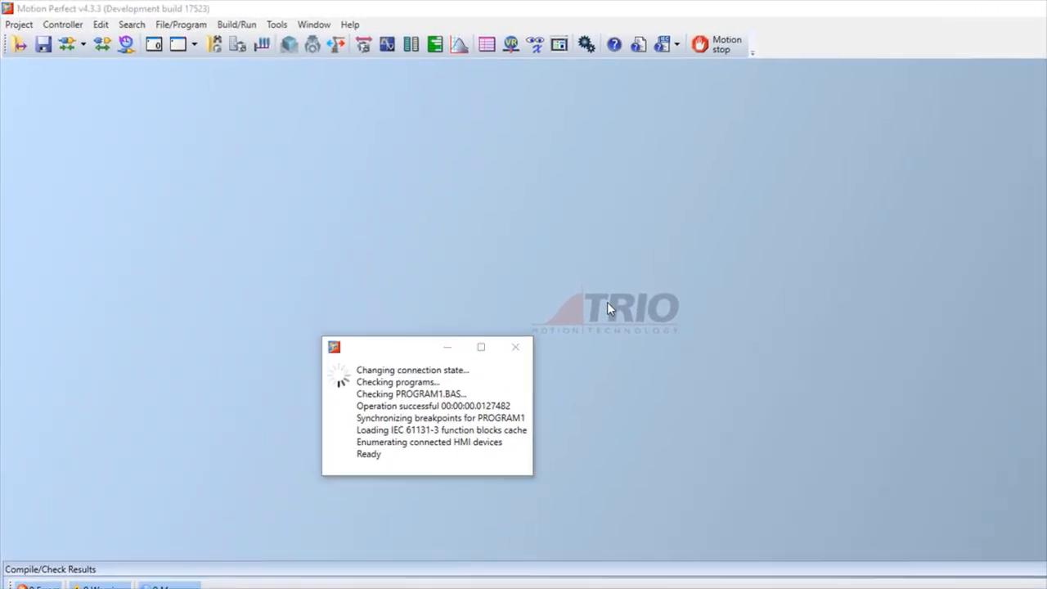
click(661, 535)
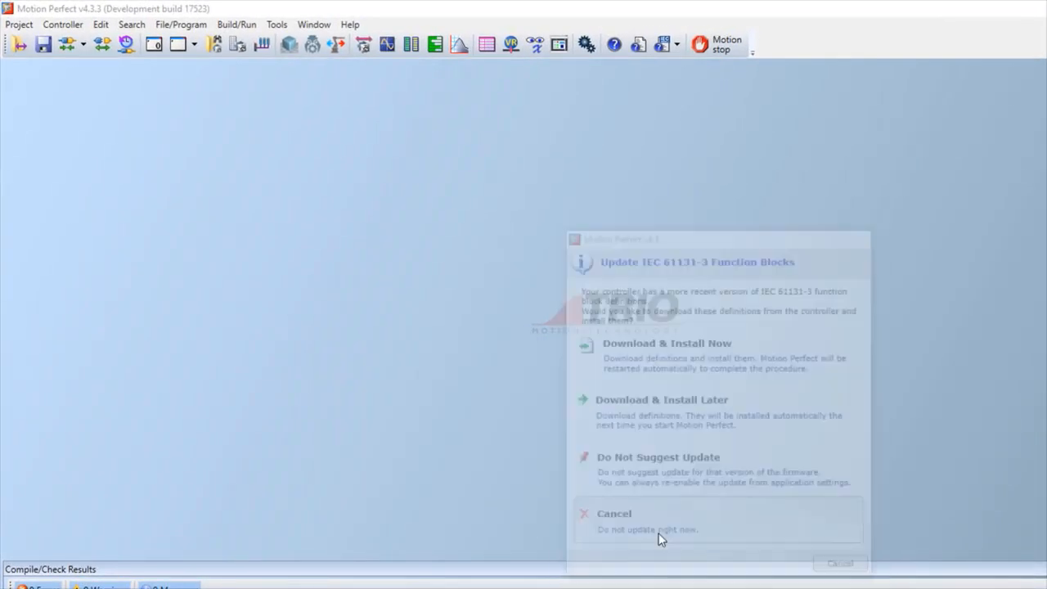
Show the Controller Tree window and open PROGRAM1 for editing.
click(314, 25)
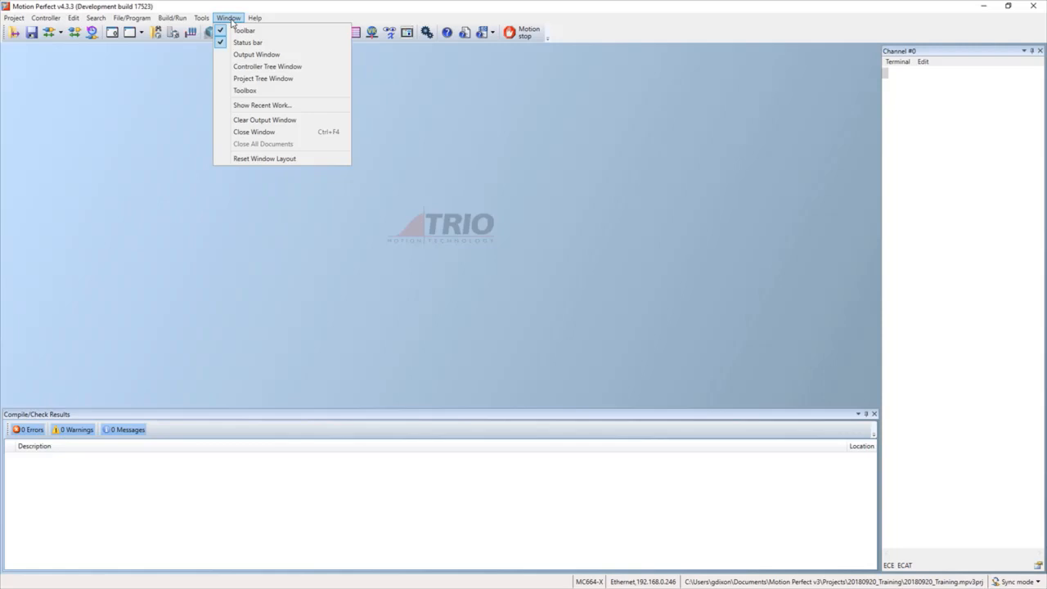
click(243, 66)
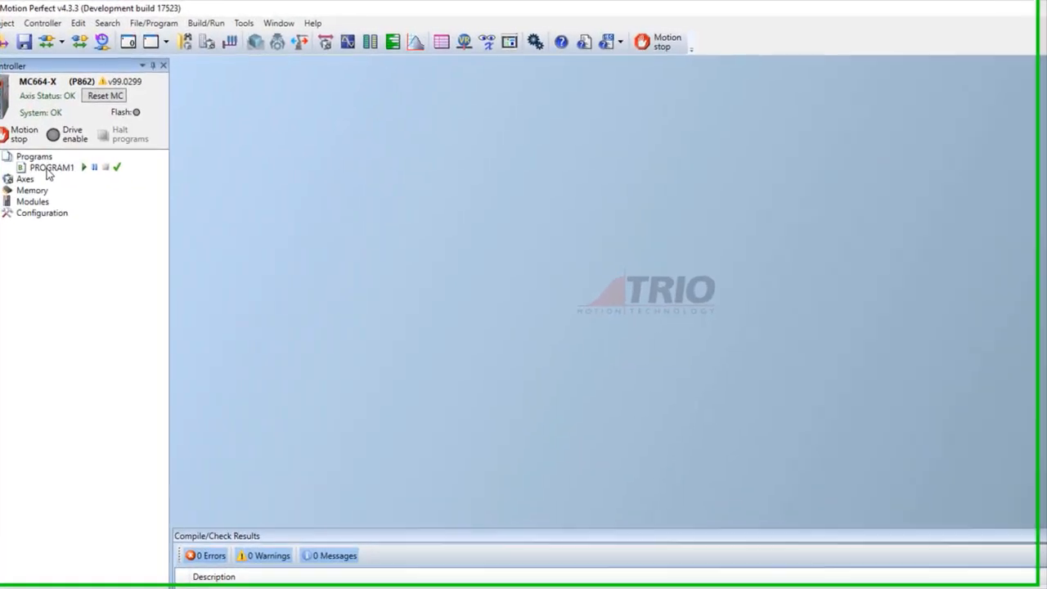
double_click(49, 167)
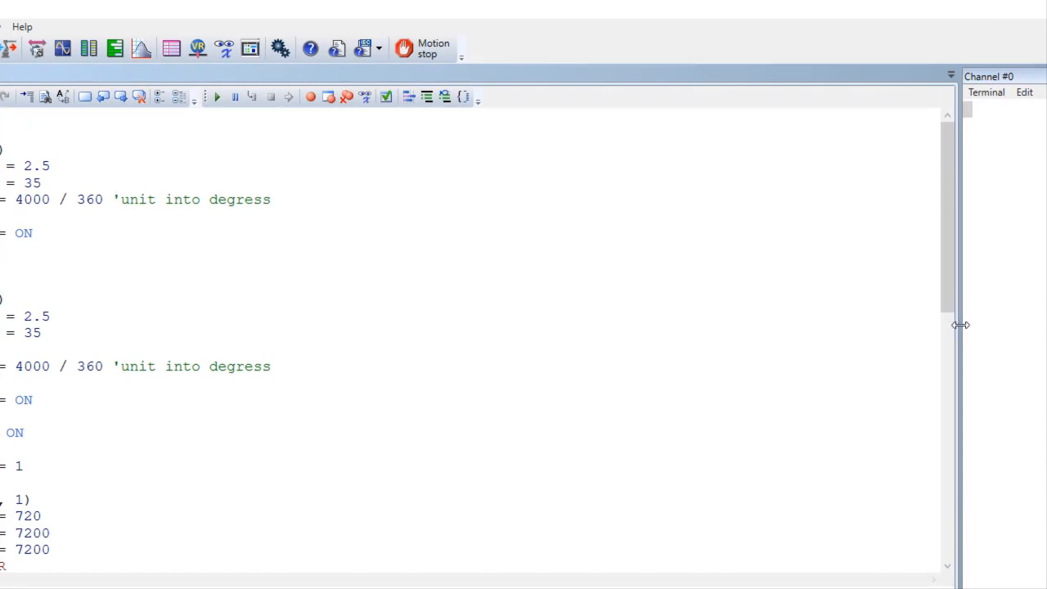
Widen the Channel #0 terminal and run DIR in it to list the controller's programs.
drag(959, 325, 813, 327)
click(995, 307)
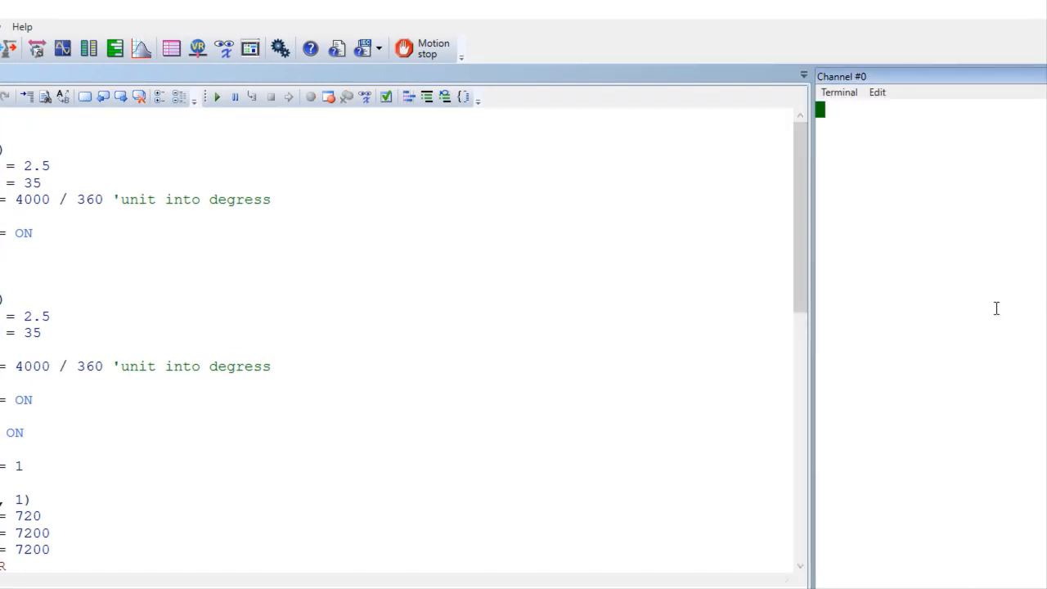
text(DIR)
key(Return)
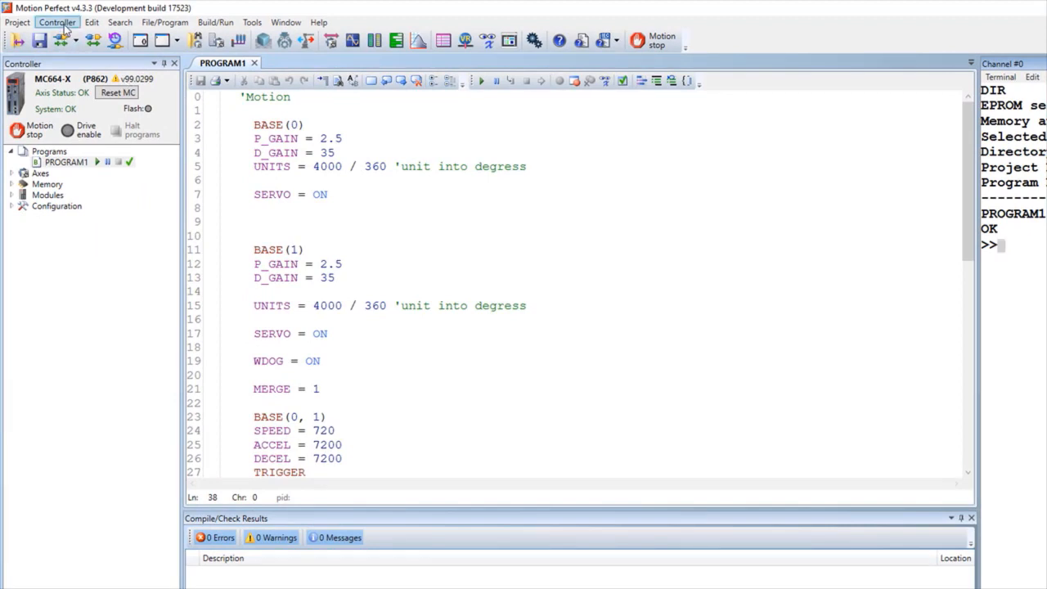
Open the Controller Directory, dock it between the program editor and Compile/Check Results, and make it taller.
click(59, 26)
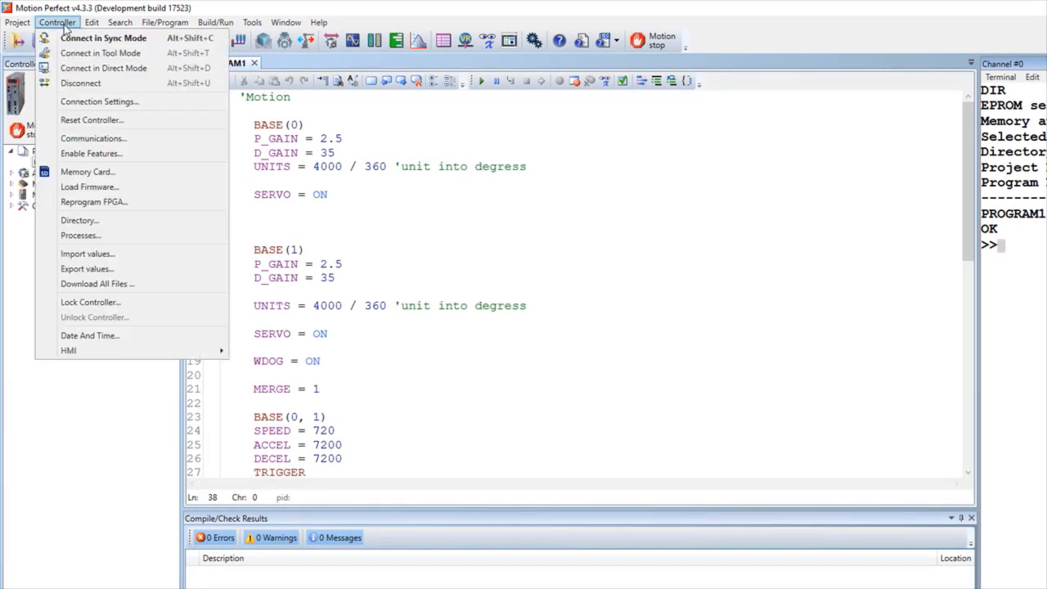
click(115, 221)
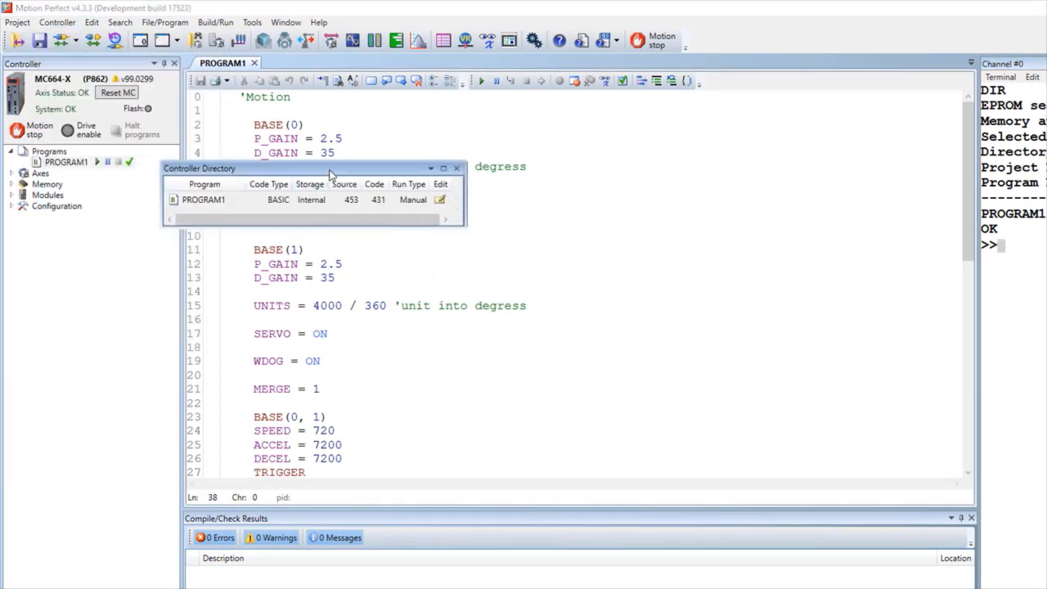
drag(331, 171, 579, 338)
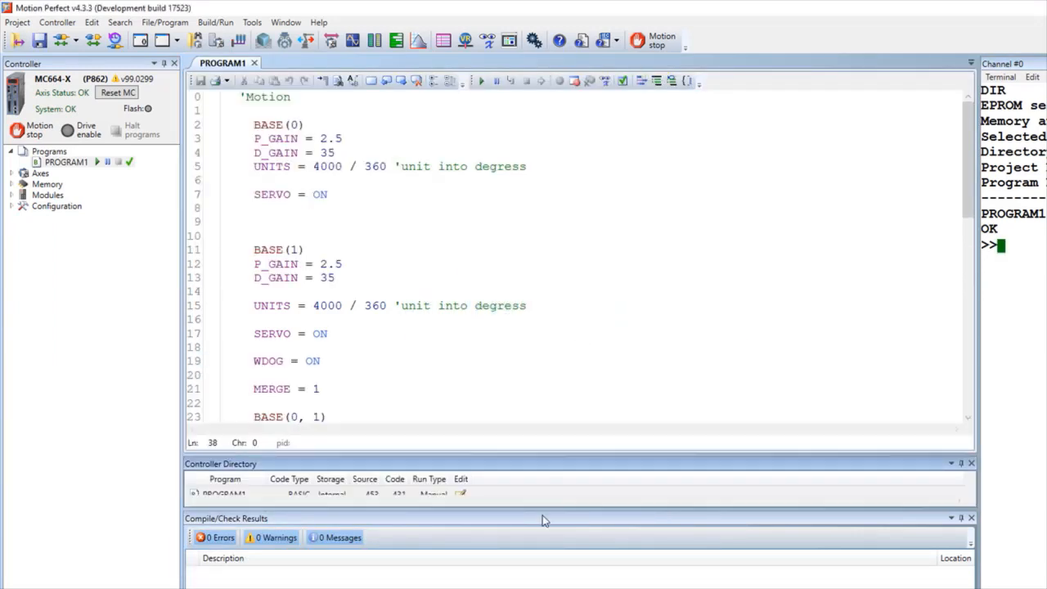
drag(543, 508, 545, 568)
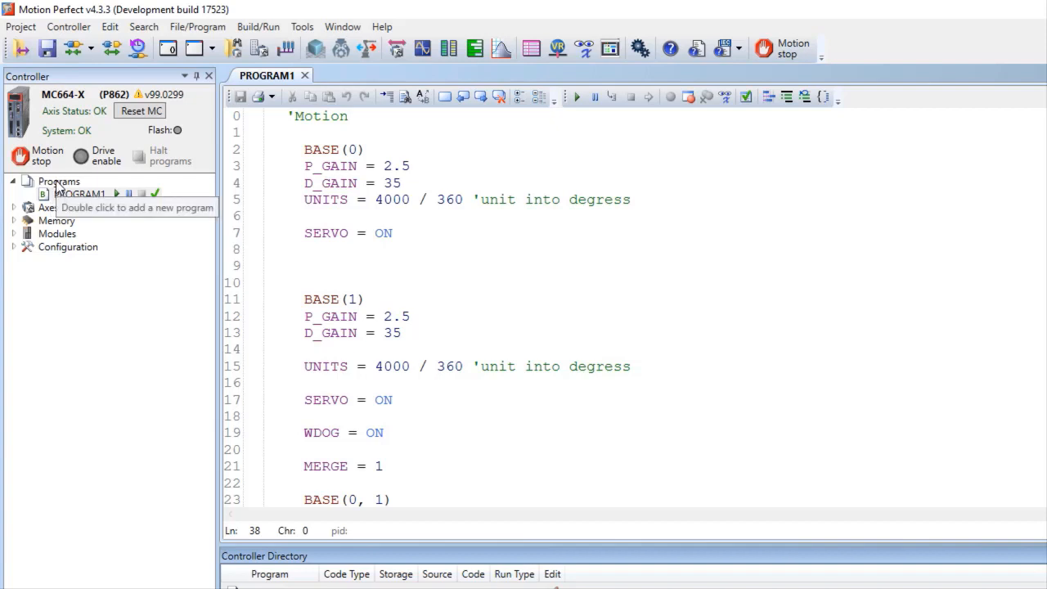
Add a new BASIC program named MAIN to the controller, with no group.
right_click(57, 187)
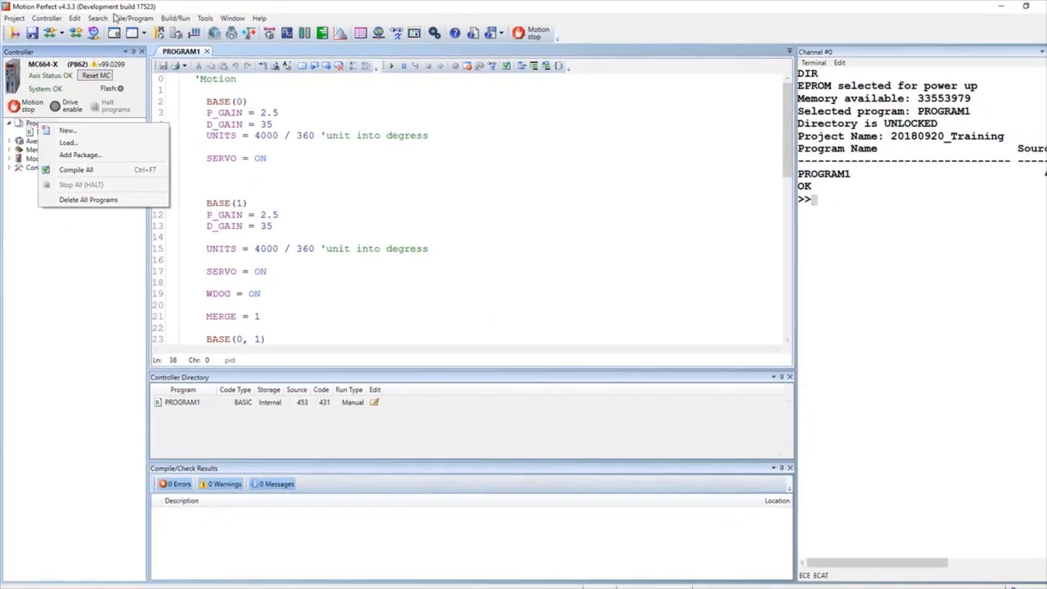
click(197, 27)
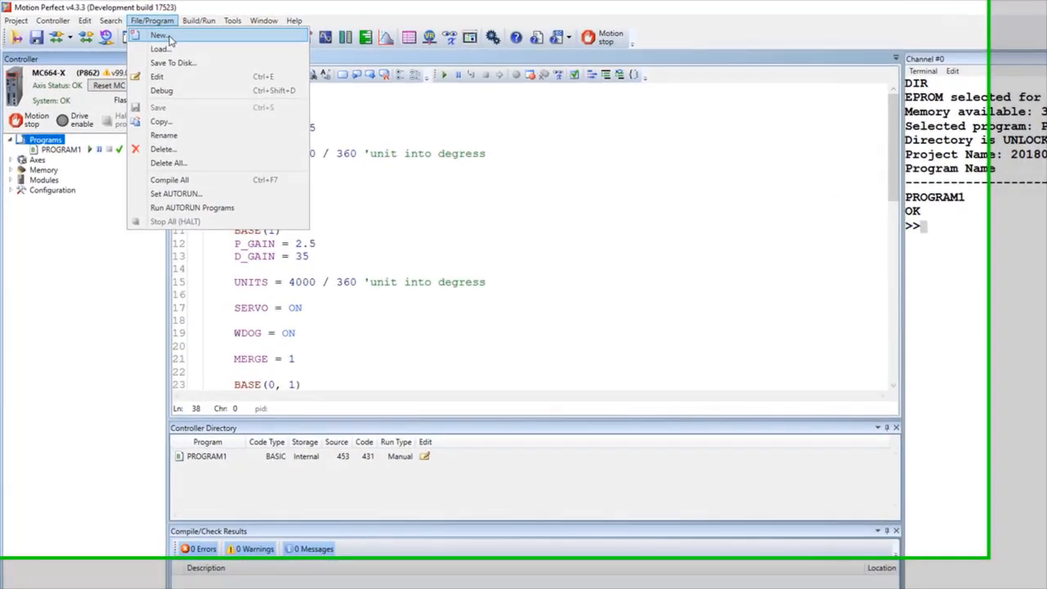
click(139, 31)
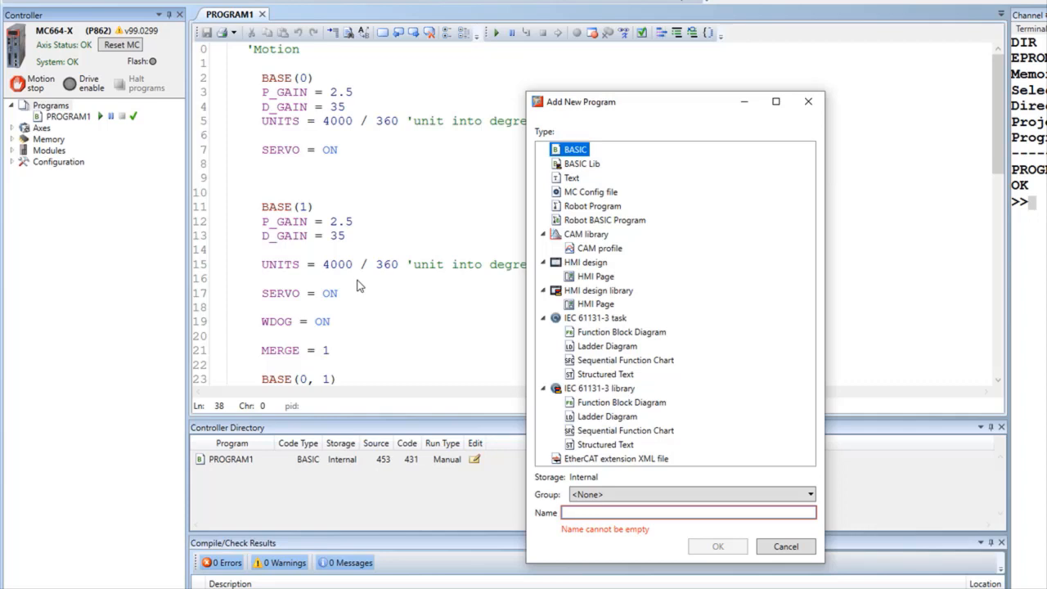
text(MAIN)
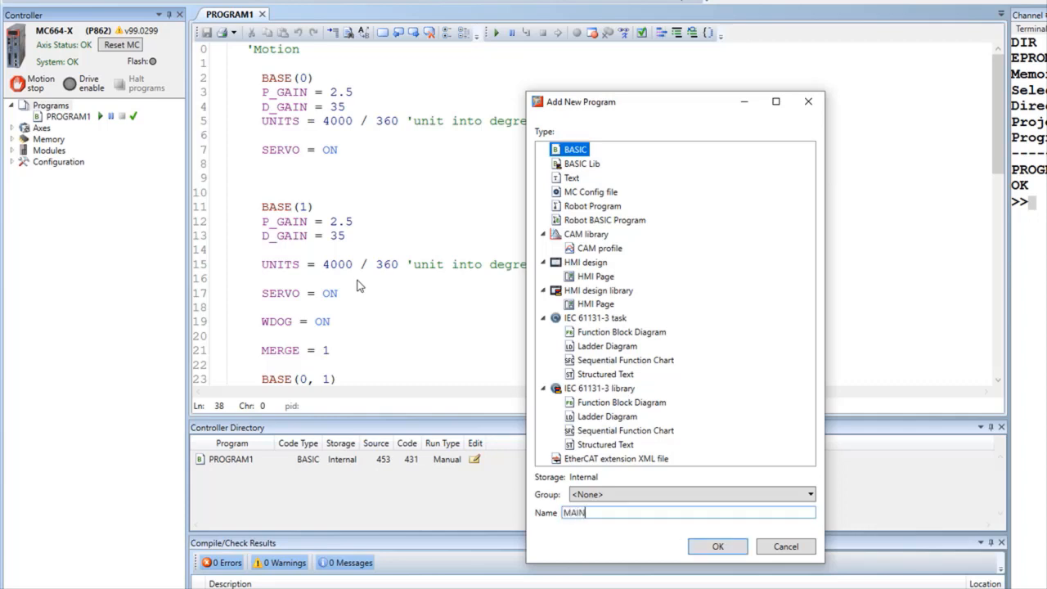
click(717, 546)
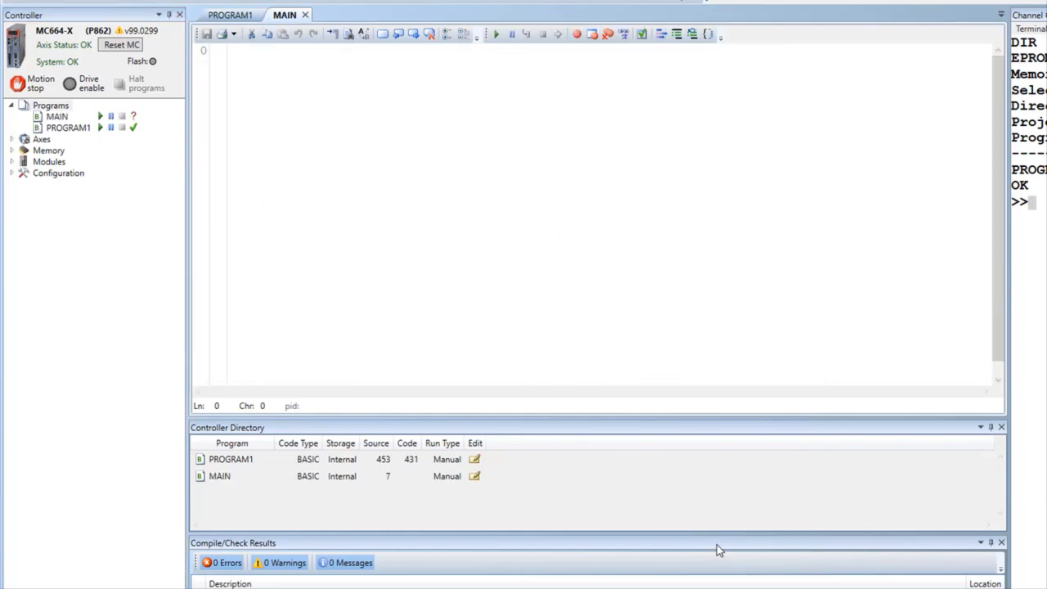
Declare a float variable on line 1 of MAIN with DIM a AS FLOAT, followed by a blank line.
key(Return)
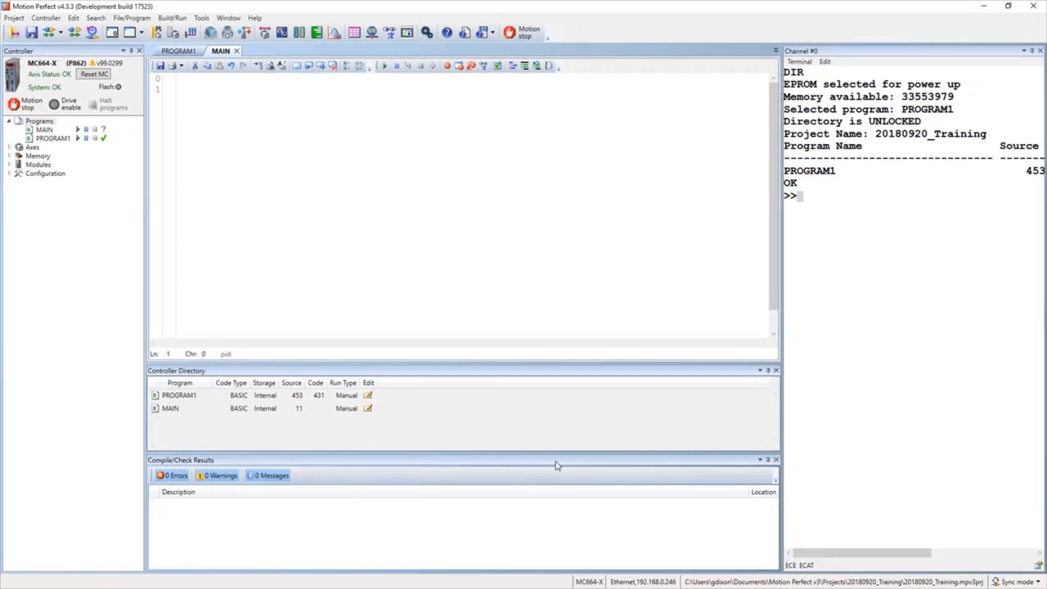
text(DIM A AS )
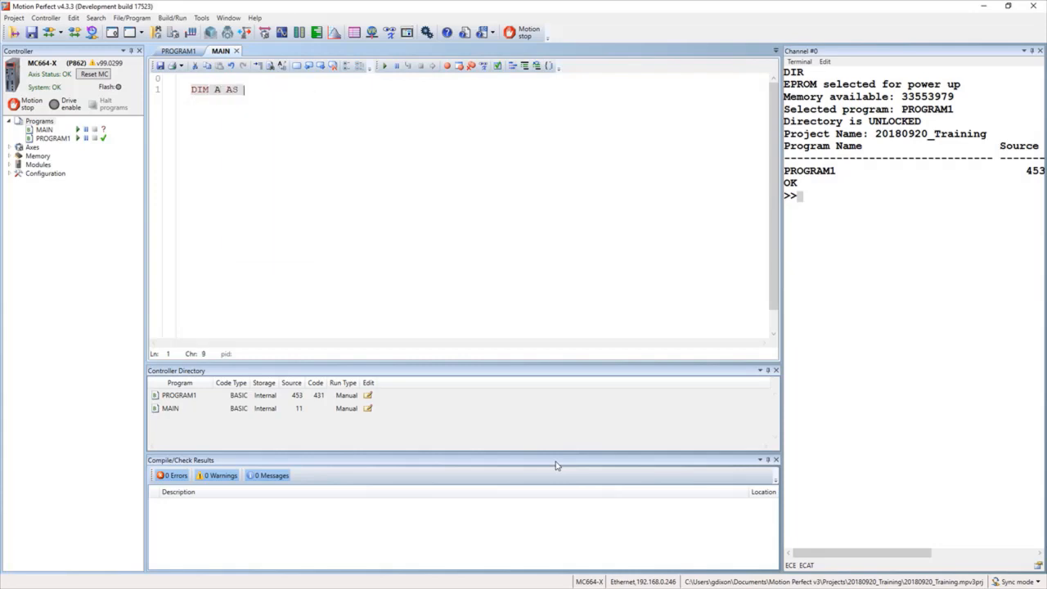
text(FLOAT)
key(Return)
key(Return)
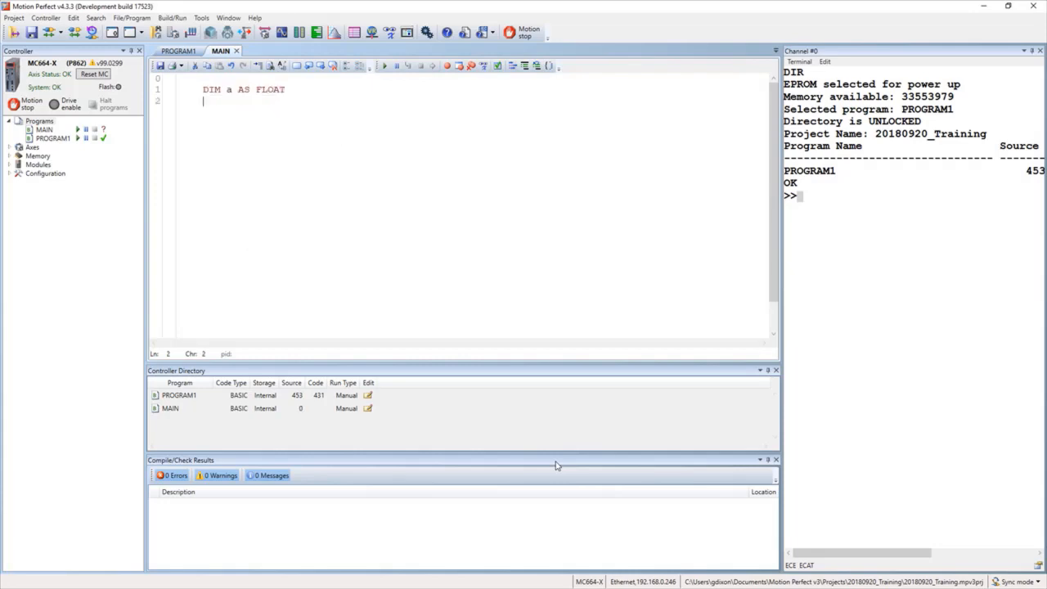
Add the lines a = 123.4 and PRINT a to MAIN, separated by a blank line.
text(A = 123.4)
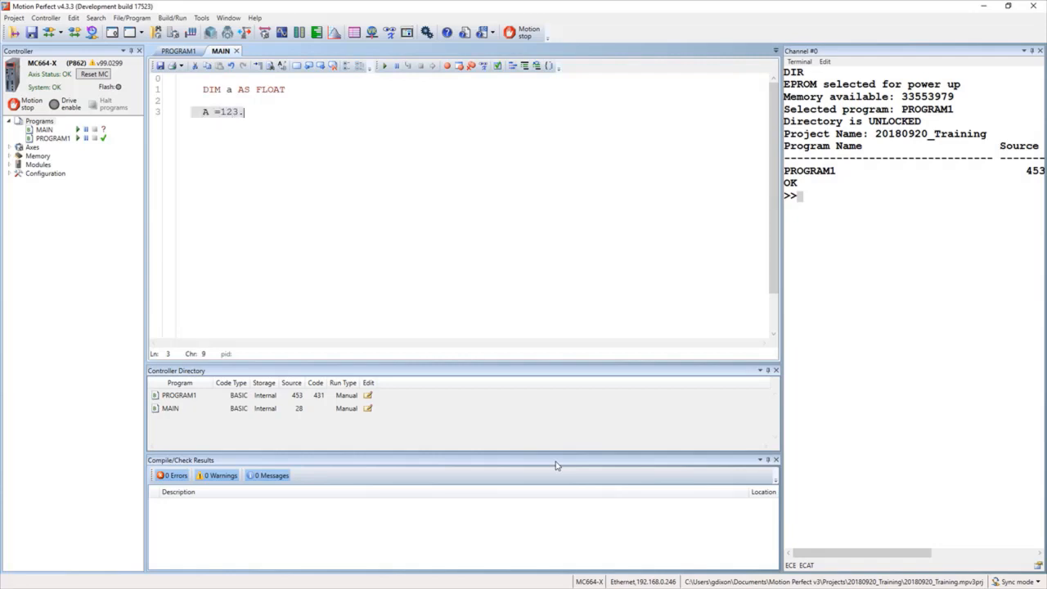
key(Return)
key(Return)
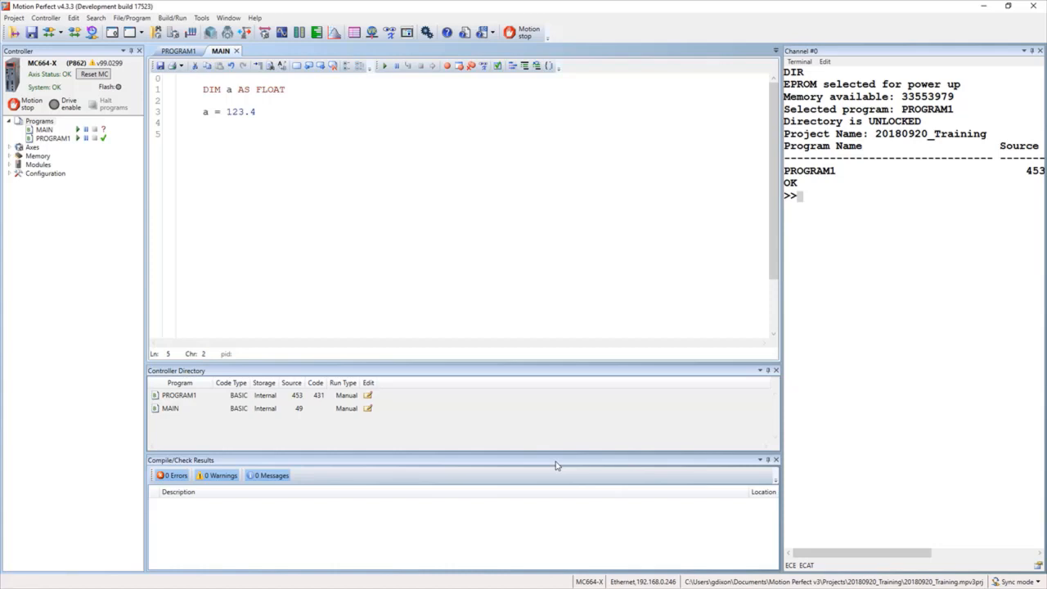
text(PRINT )
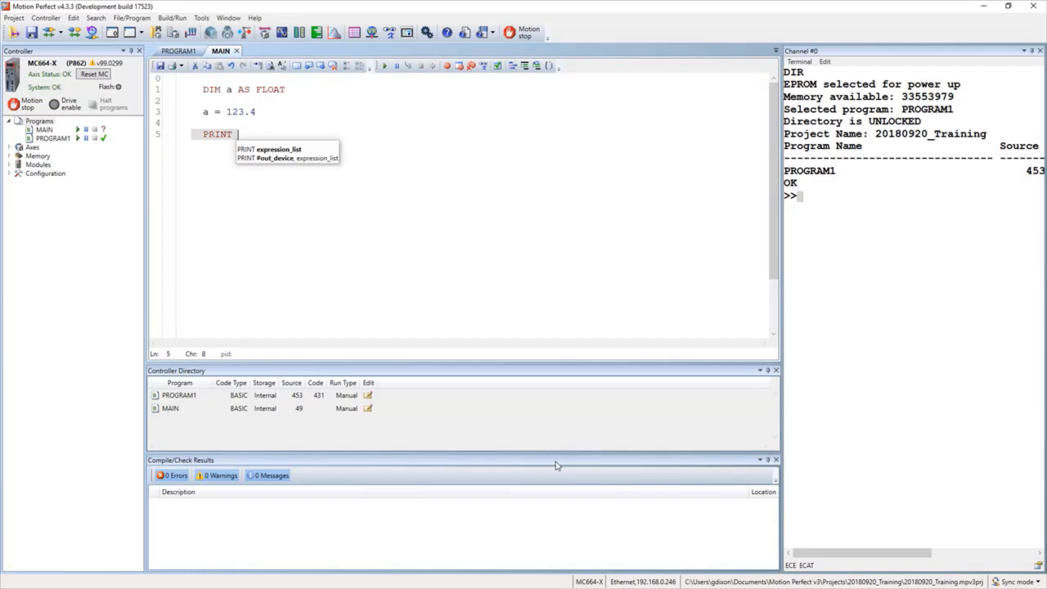
text(a)
key(Return)
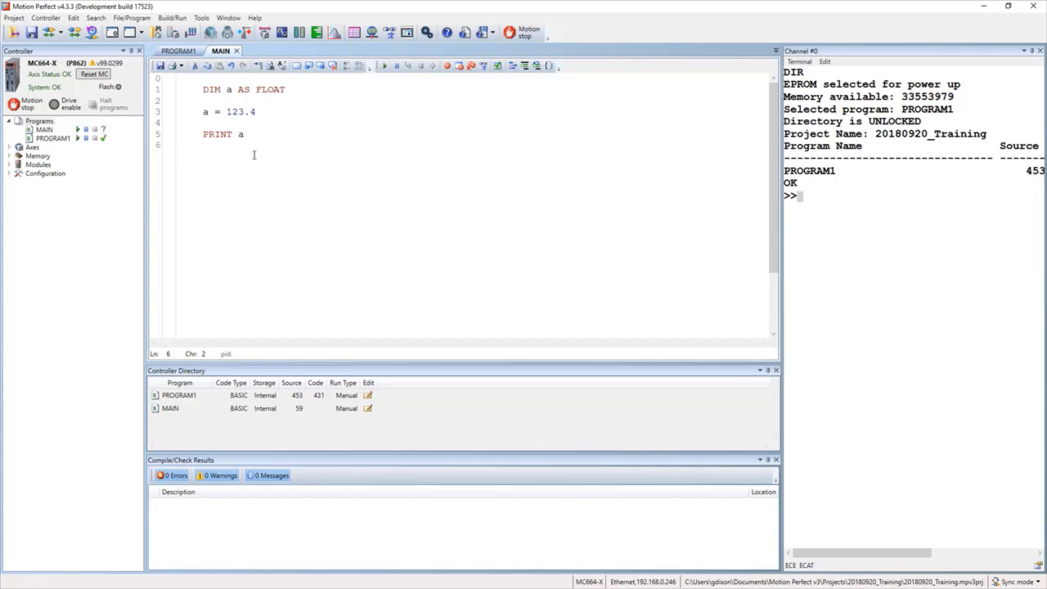
Run the MAIN program and get a fresh command prompt in the Channel #0 terminal.
click(384, 71)
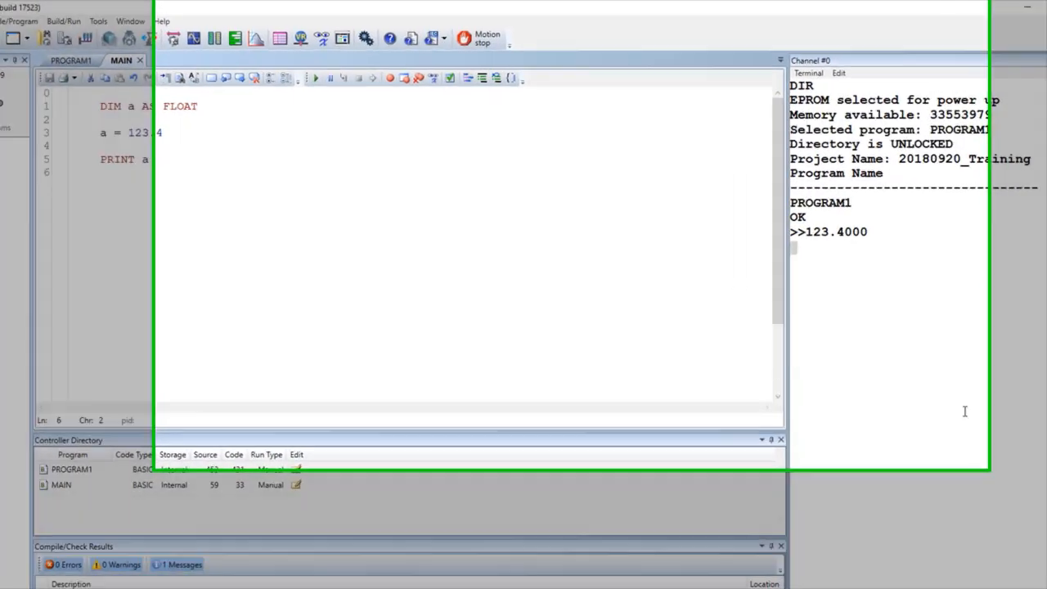
click(916, 315)
key(Return)
key(Return)
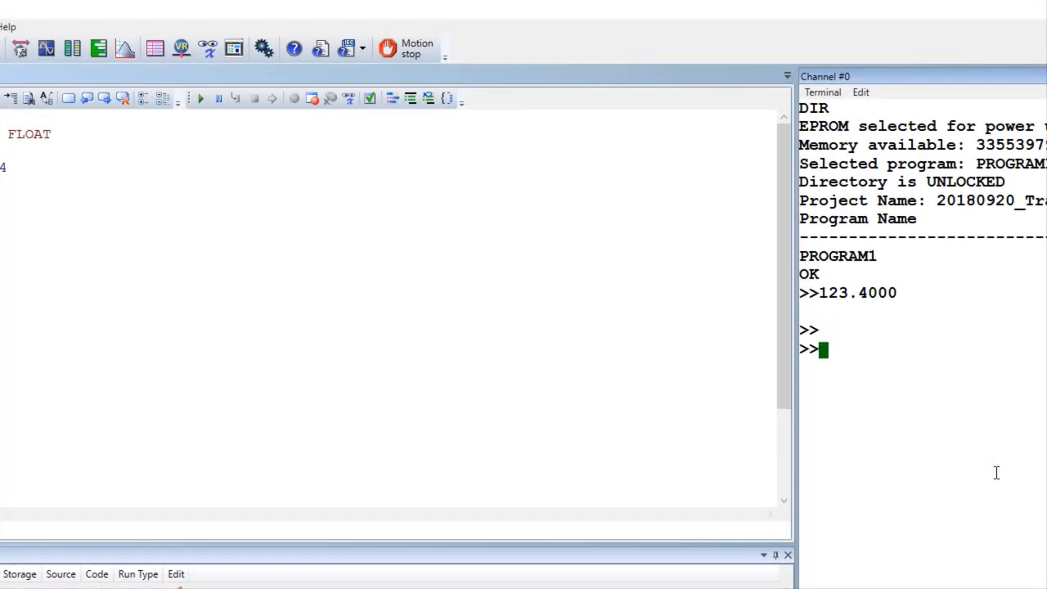
Query the controller's firmware version with ?VERSION in the Channel #0 terminal.
text(?VERSION])
key(Return)
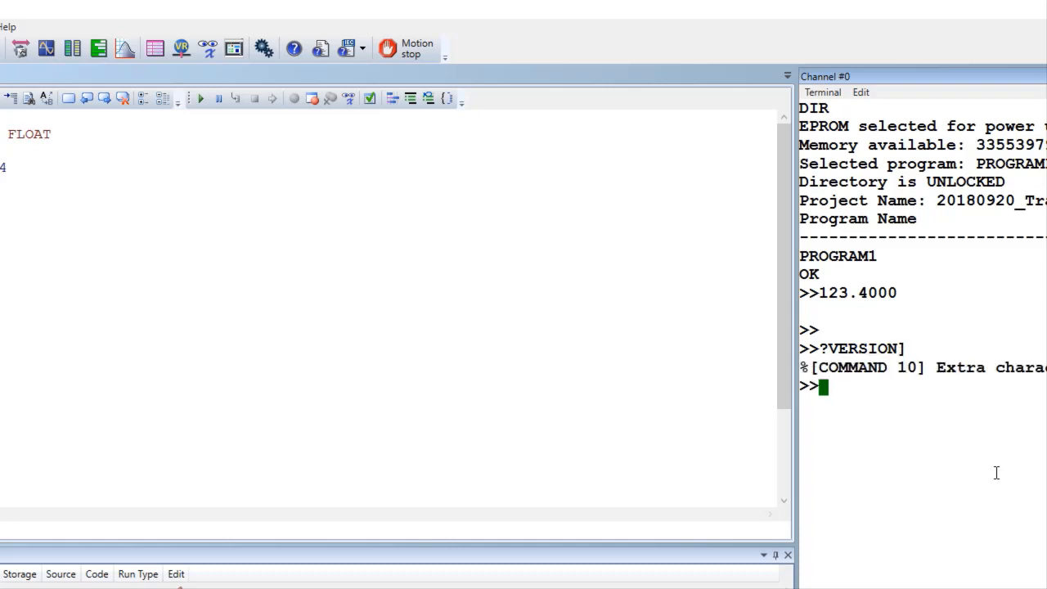
key(Up)
key(BackSpace)
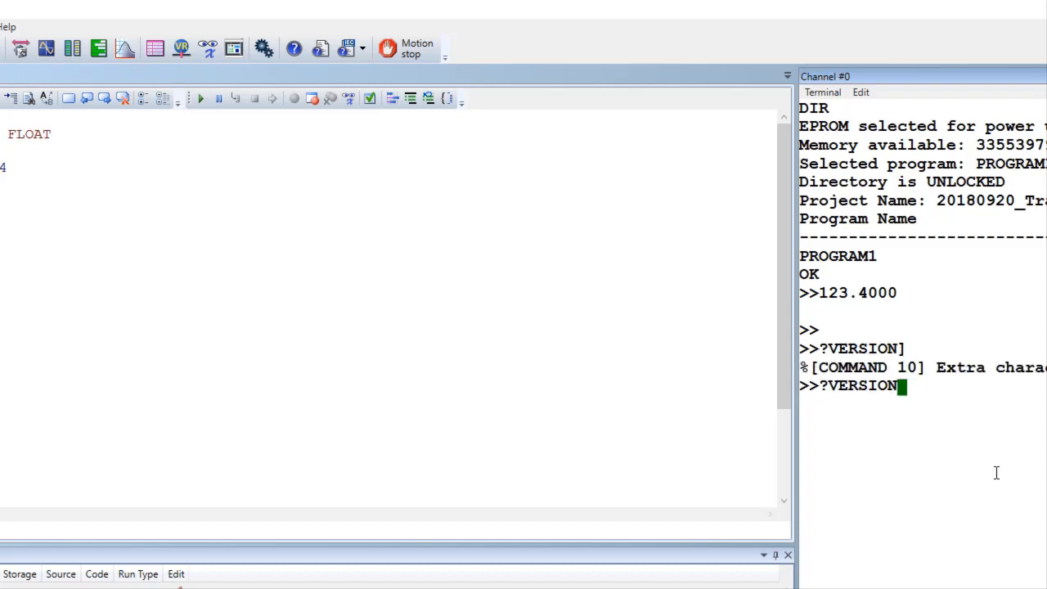
key(Return)
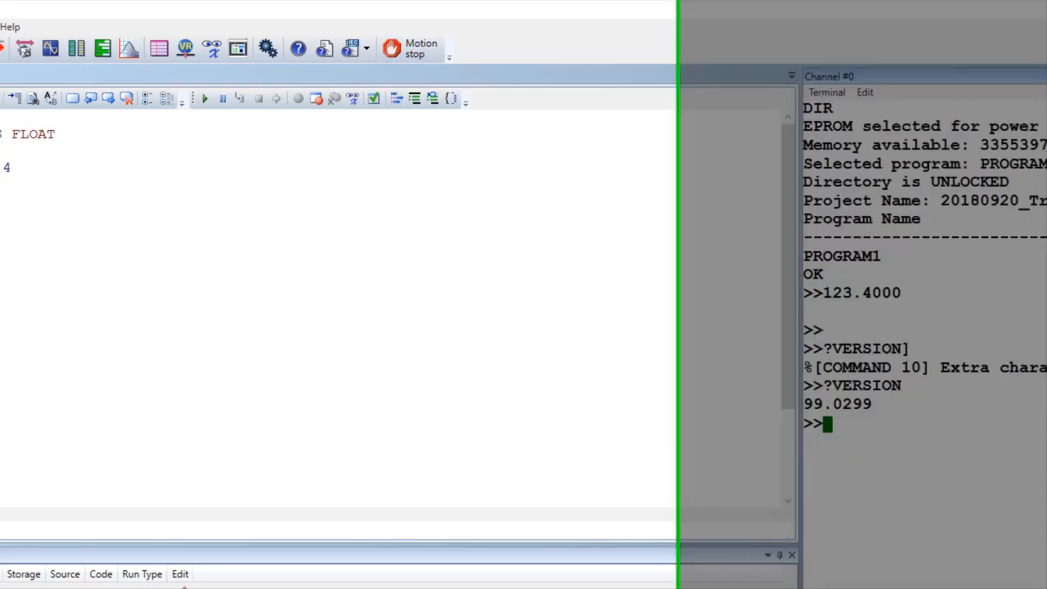
Open an additional terminal on Channel #5.
click(212, 50)
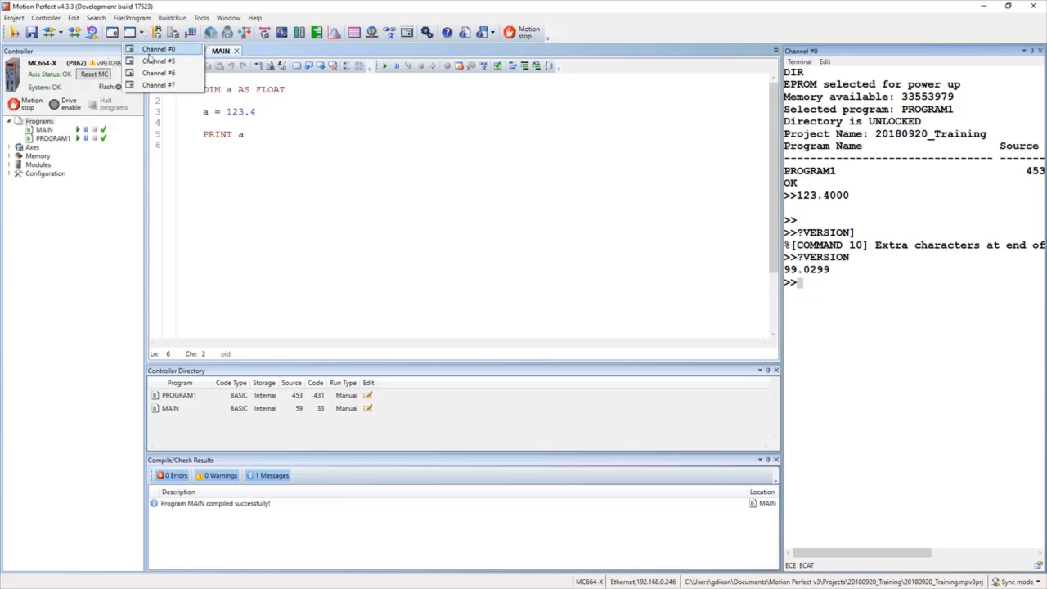
click(147, 62)
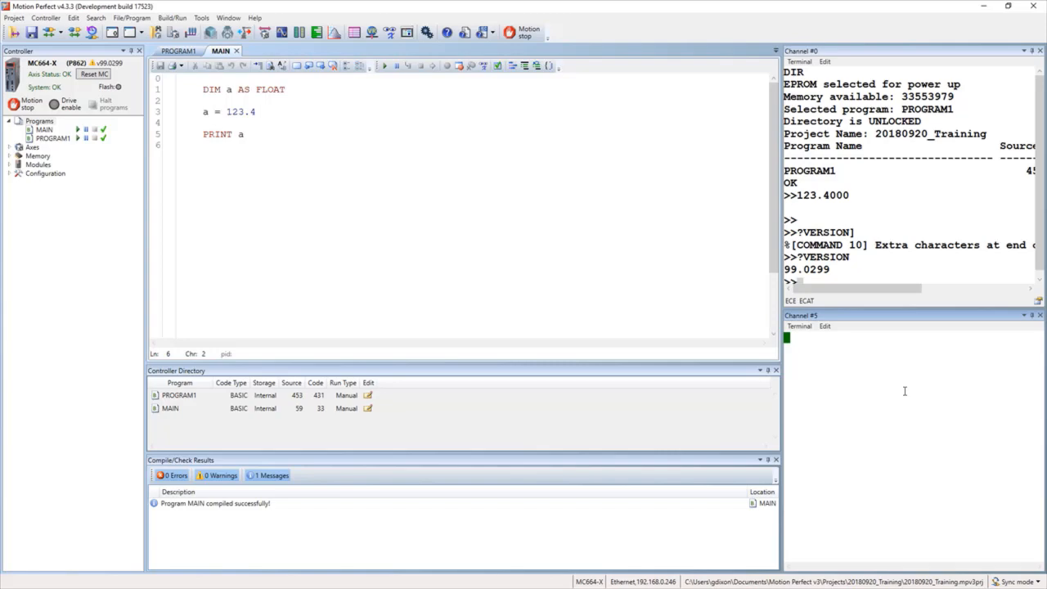
Change line 5 of MAIN to PRINT #5, a so it prints to Channel #5, and run the program.
click(309, 186)
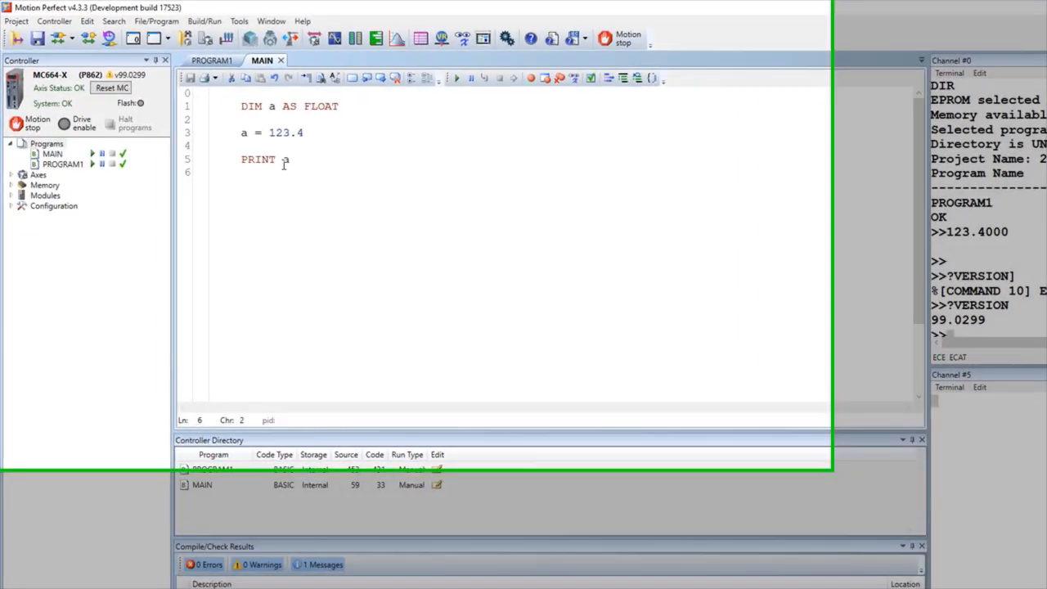
click(285, 160)
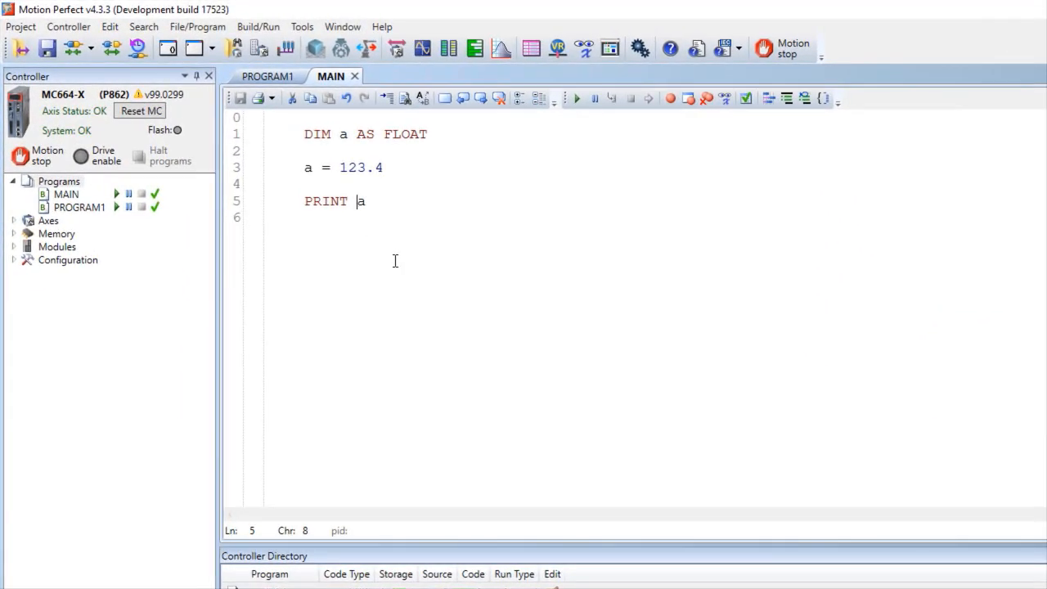
text(#5,)
key(Down)
click(575, 99)
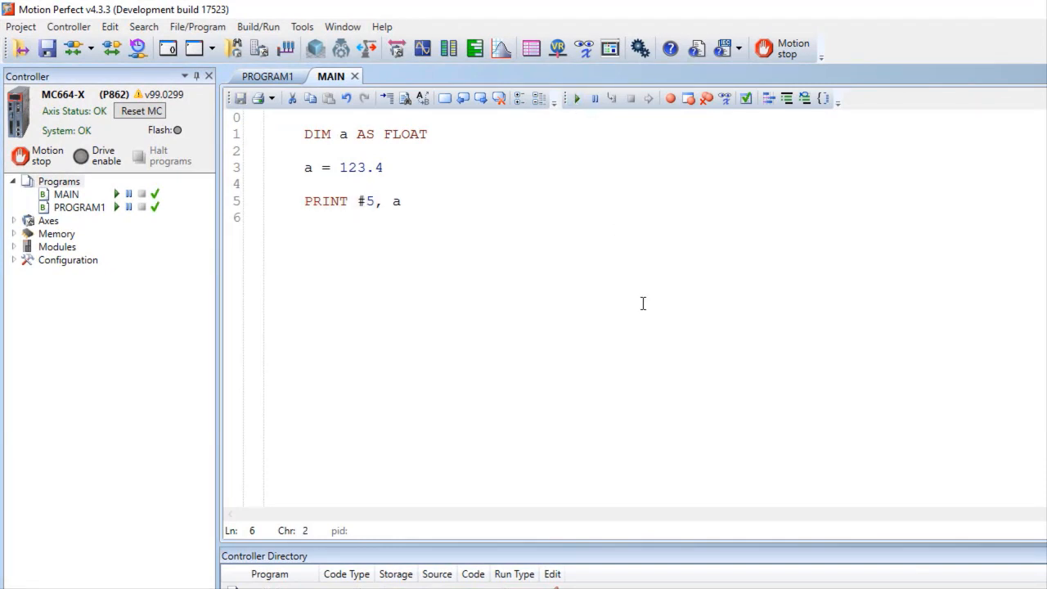